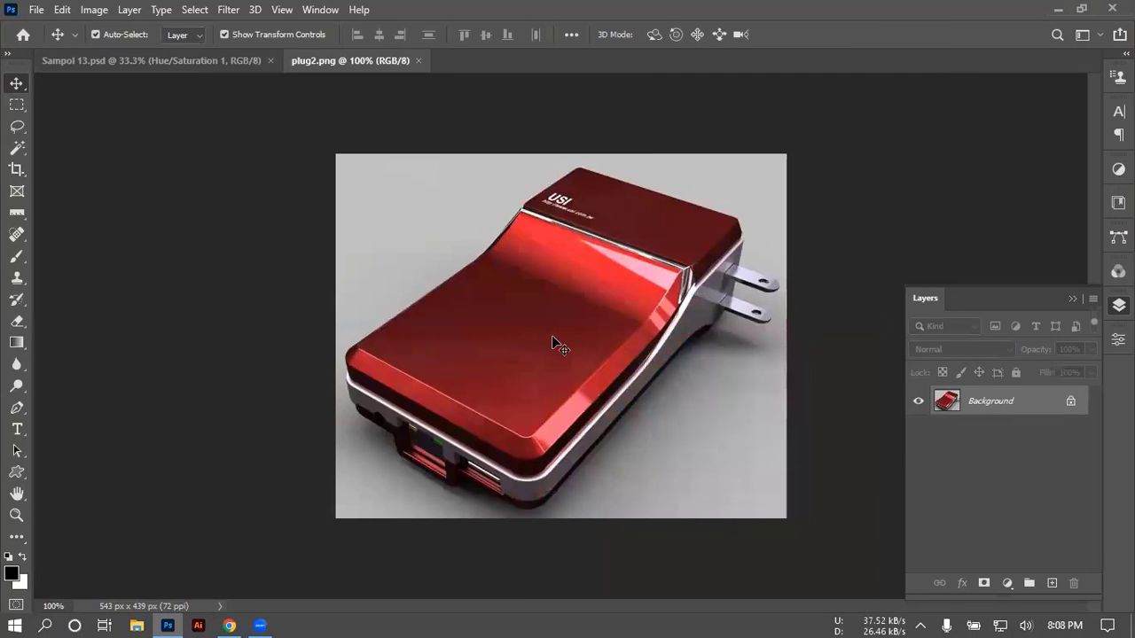
scroll(551, 337, "up", 5)
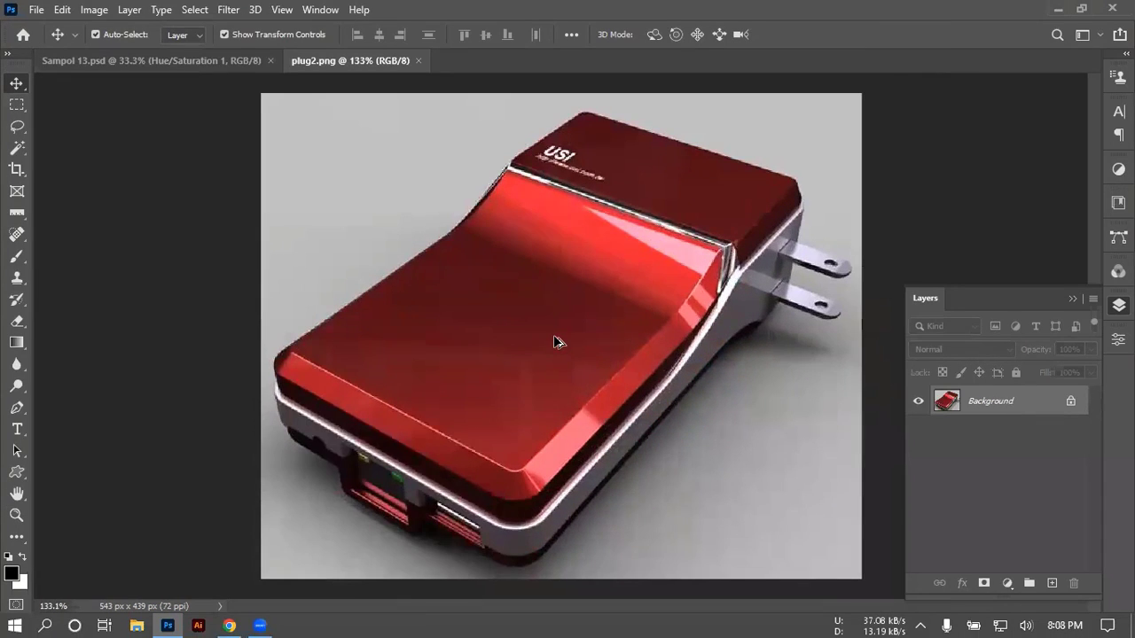
scroll(557, 341, "down", 2)
left_click(205, 60)
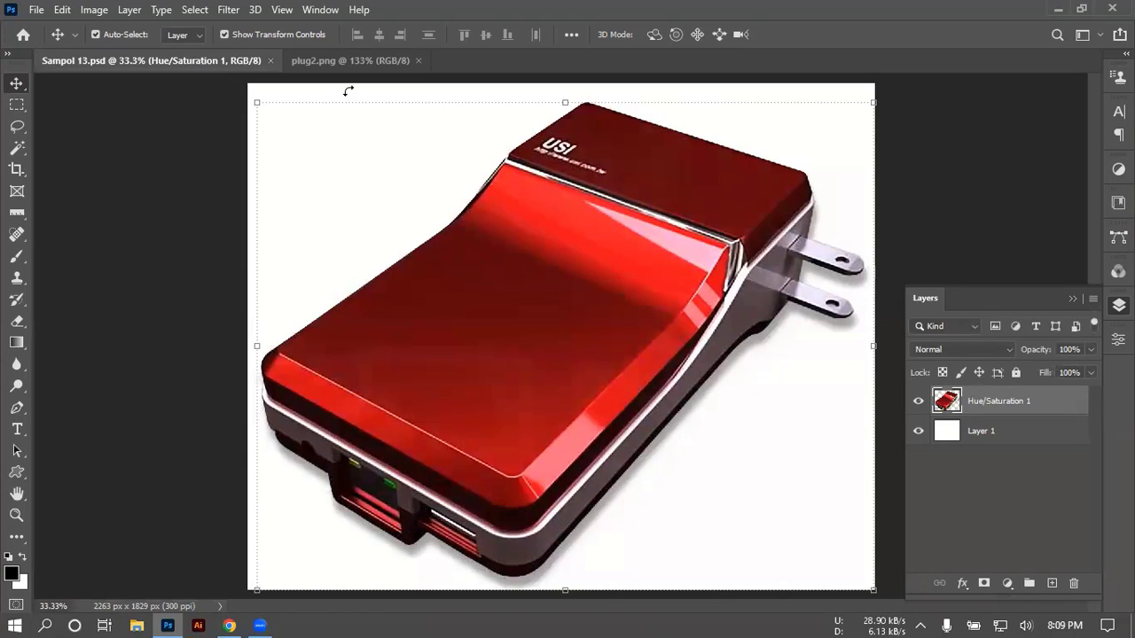
left_click(219, 197)
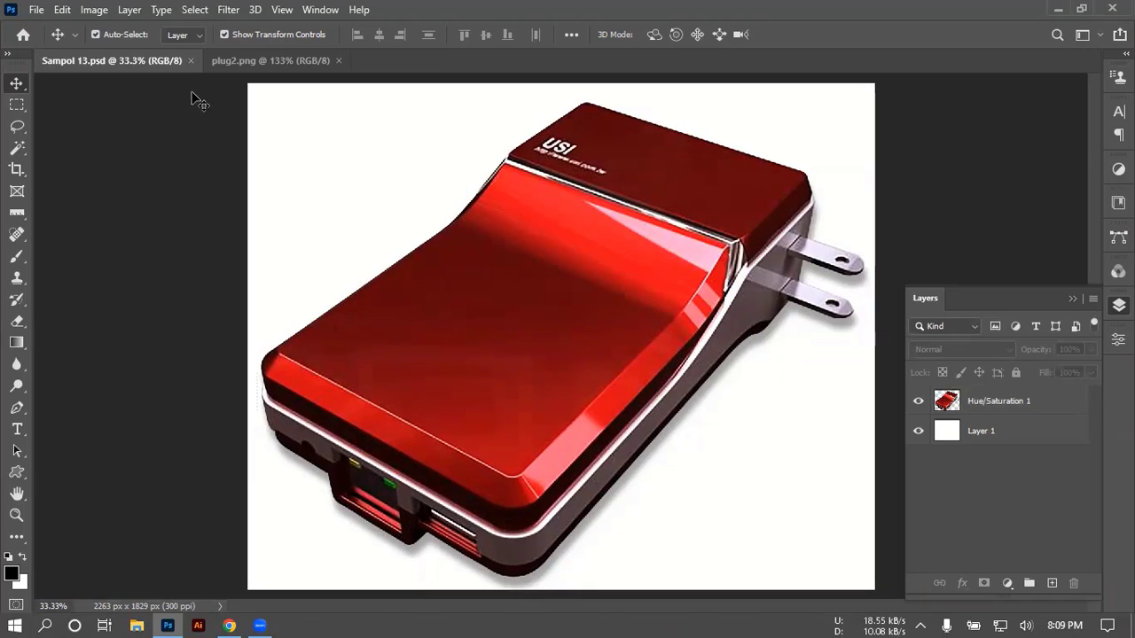
Step: Create a new 1280 x 769 px document at 300 pixels/inch in RGB Color with a white background
left_click(36, 10)
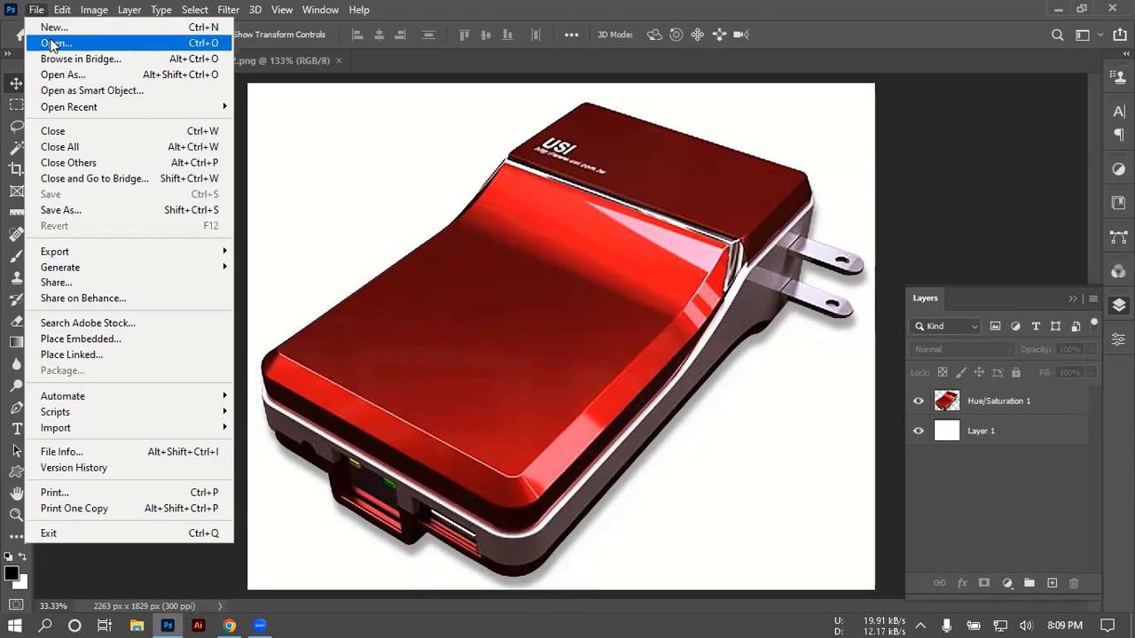
left_click(55, 27)
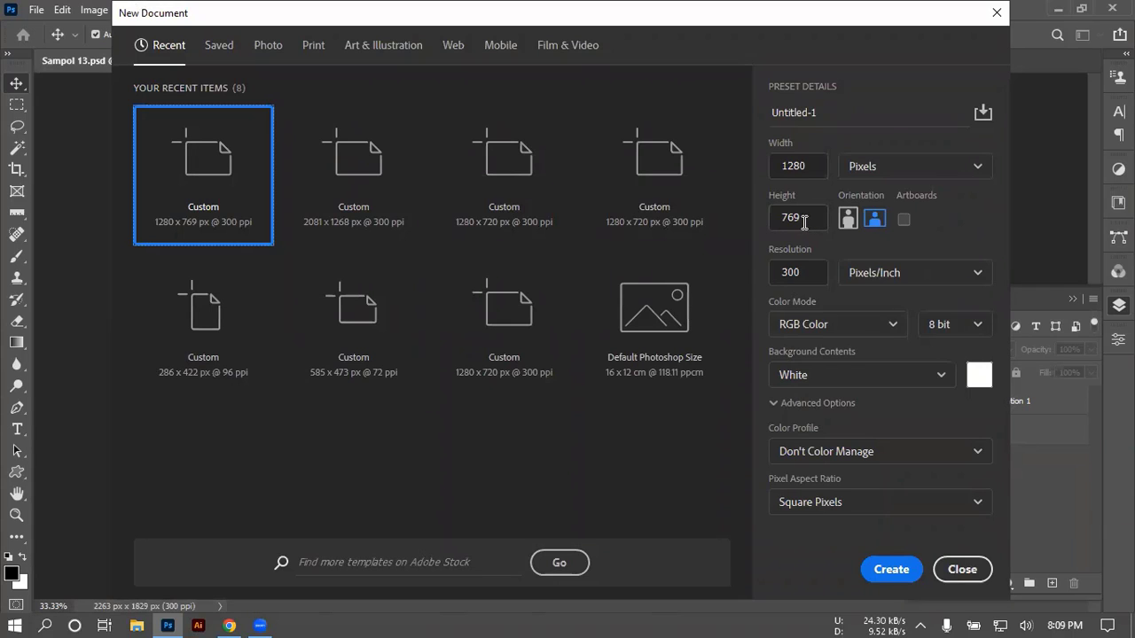
left_click(875, 570)
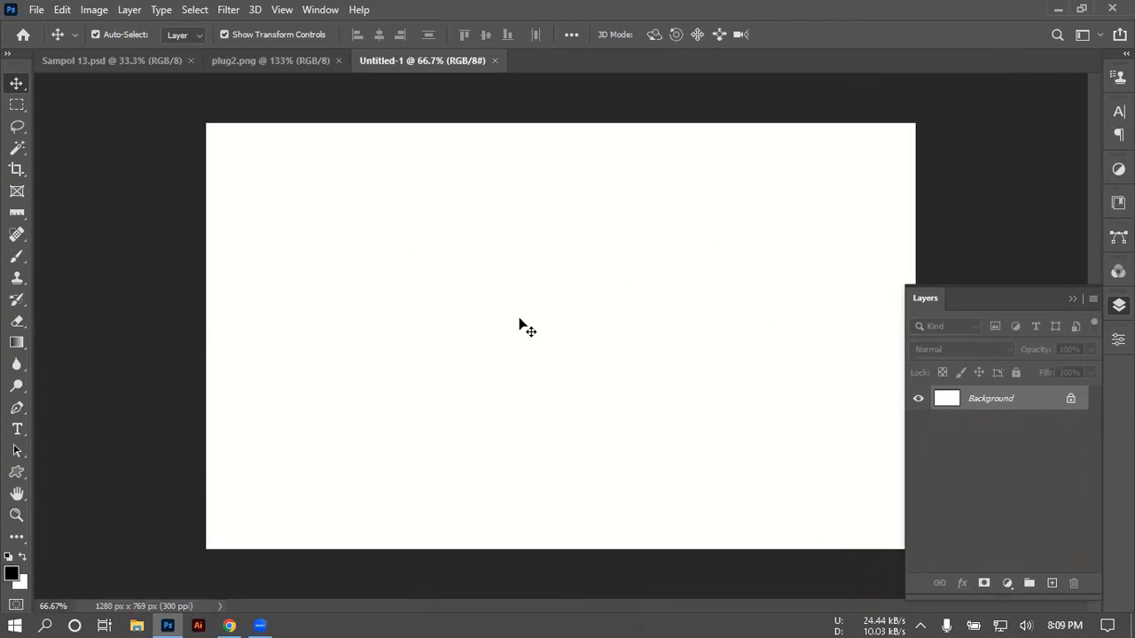
scroll(520, 327, "up", 1)
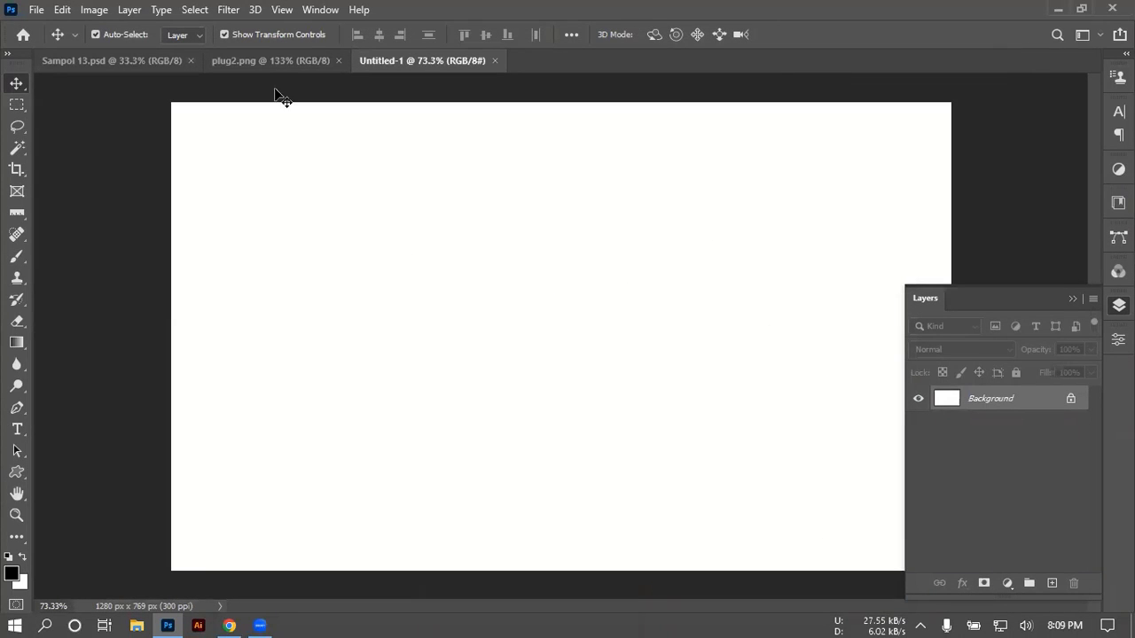
Step: Copy the plug2.png picture to the left half of the new document and add the Hue/Saturation 1 layer from Sampol 13.psd on top
left_click(255, 65)
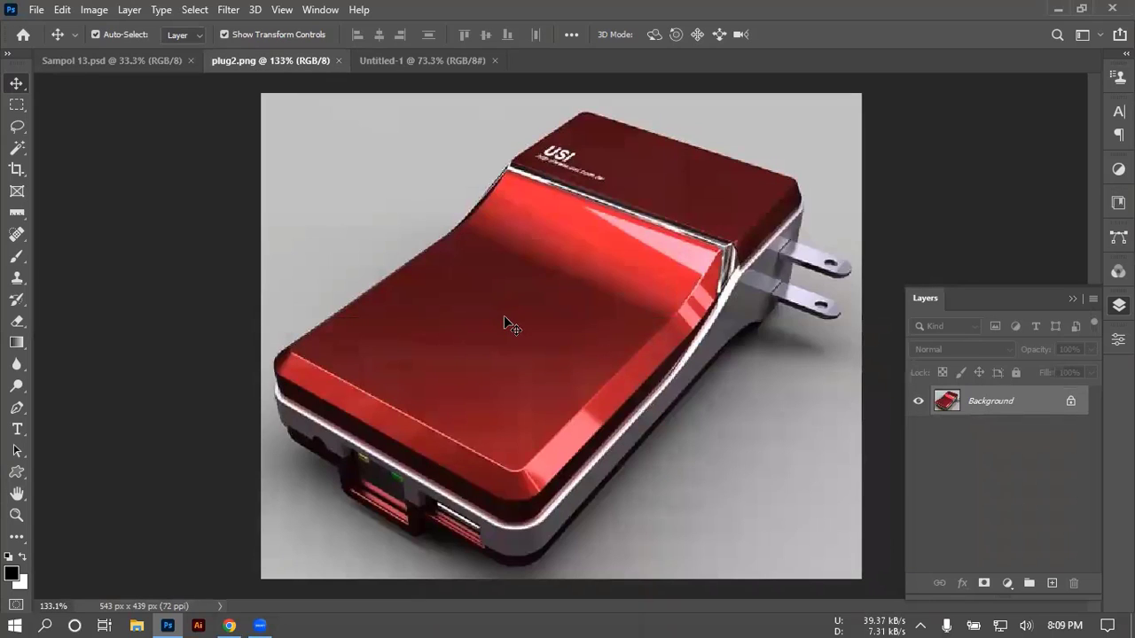
left_click_drag(513, 328, 337, 342)
left_click(234, 61)
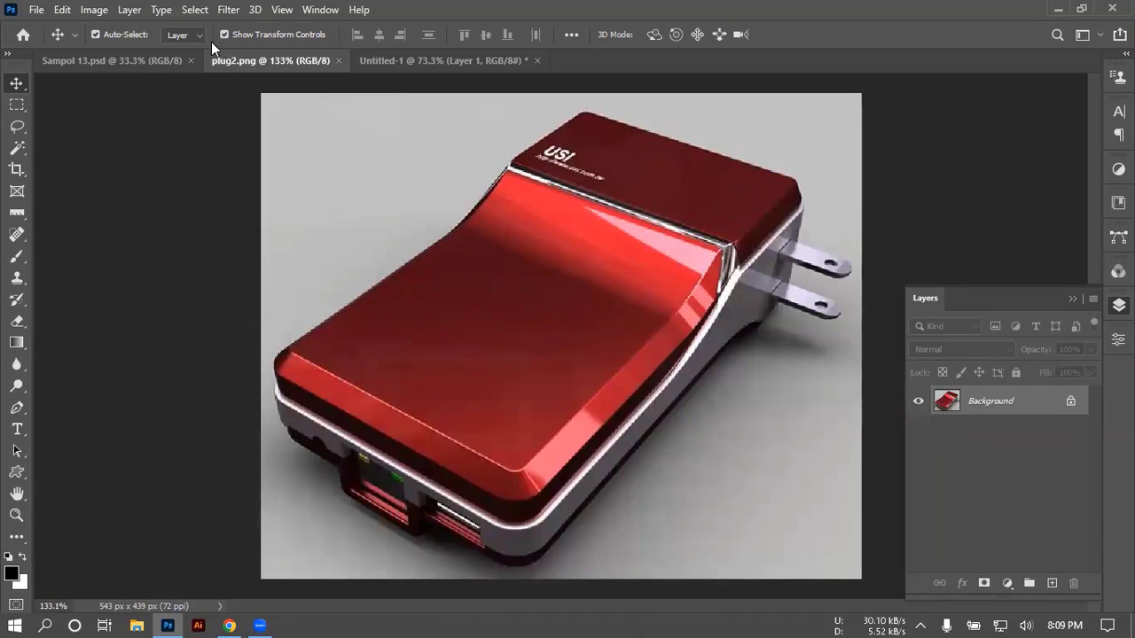
left_click(135, 59)
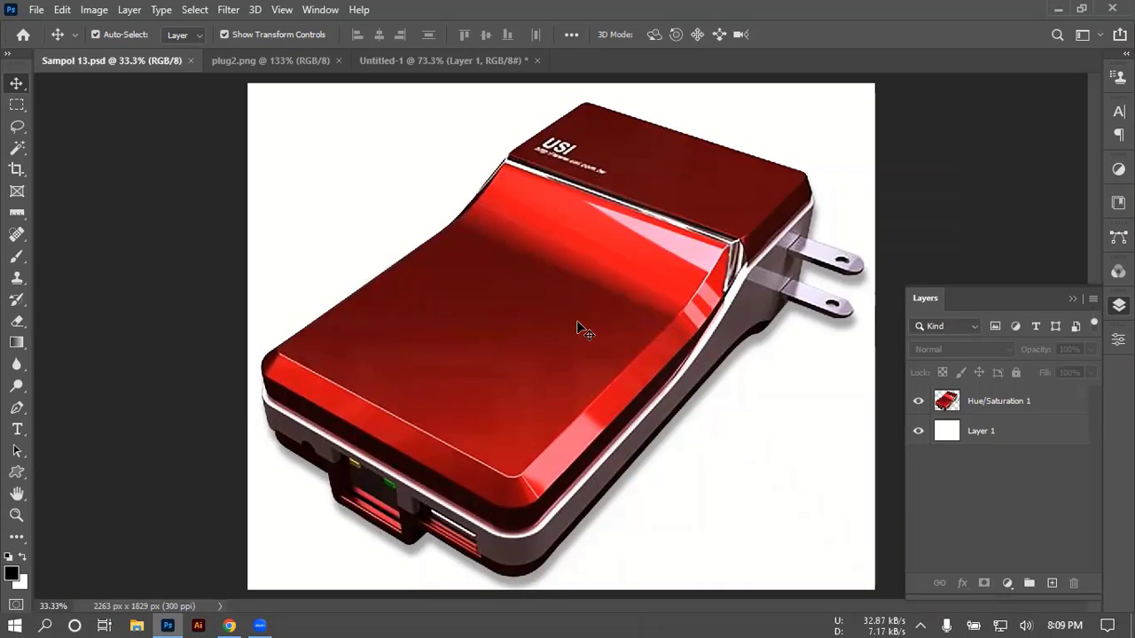
left_click_drag(565, 347, 570, 292)
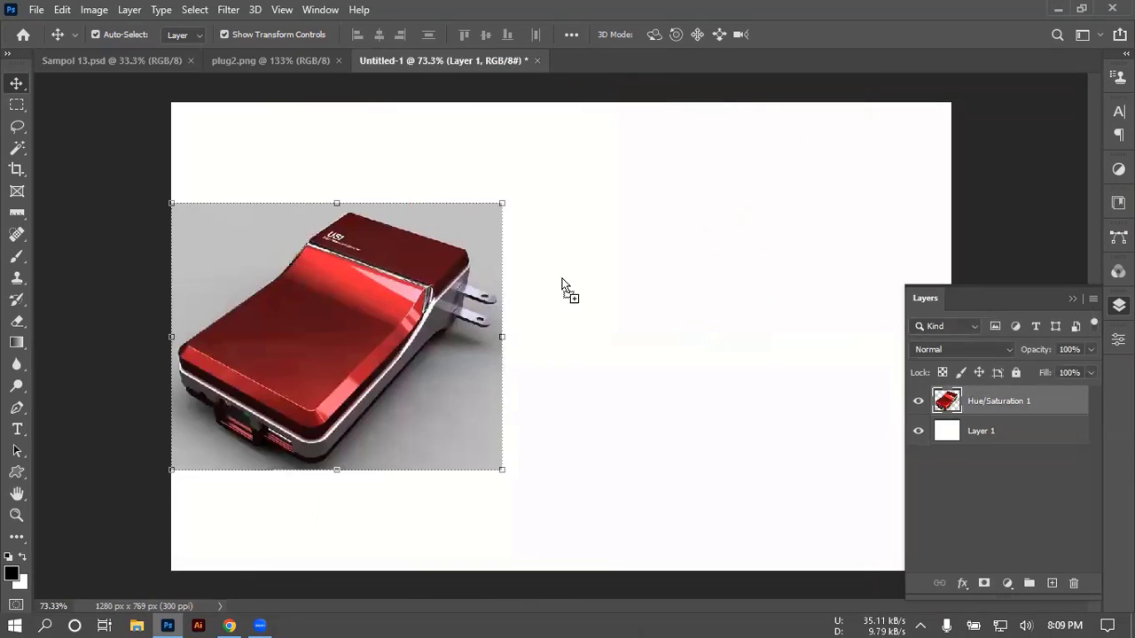
left_click_drag(618, 340, 600, 332)
Step: Scale the Hue/Saturation 1 layer down to about 29% and centre it vertically on the right half of the canvas
scroll(592, 326, "down", 5)
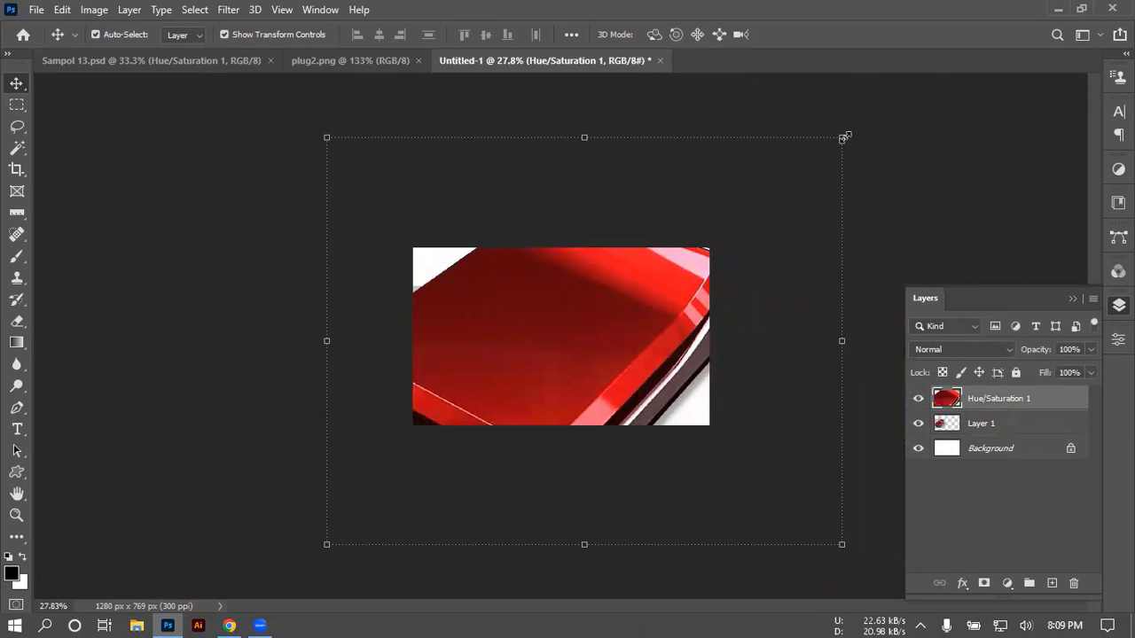
left_click_drag(841, 138, 542, 417)
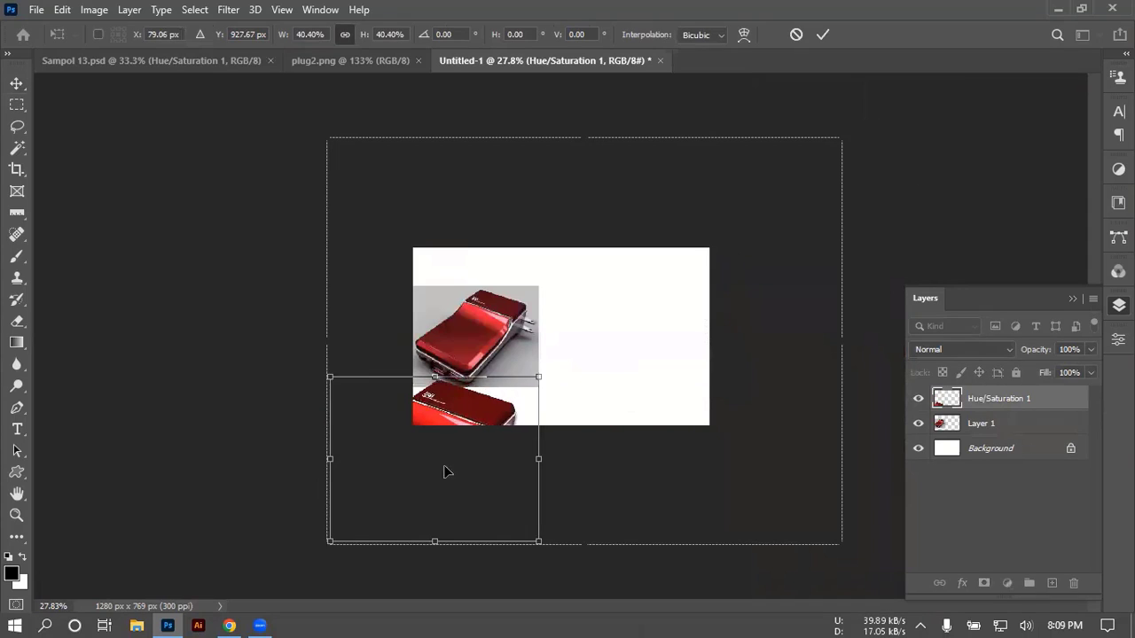
left_click_drag(446, 471, 644, 360)
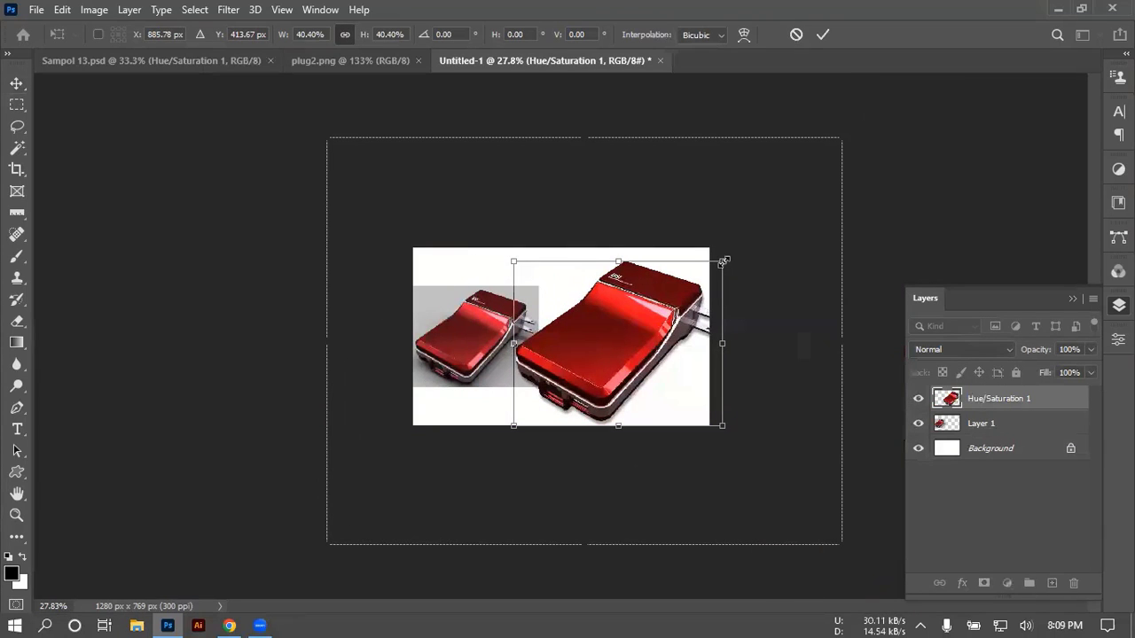
left_click_drag(722, 262, 688, 295)
left_click_drag(623, 352, 643, 331)
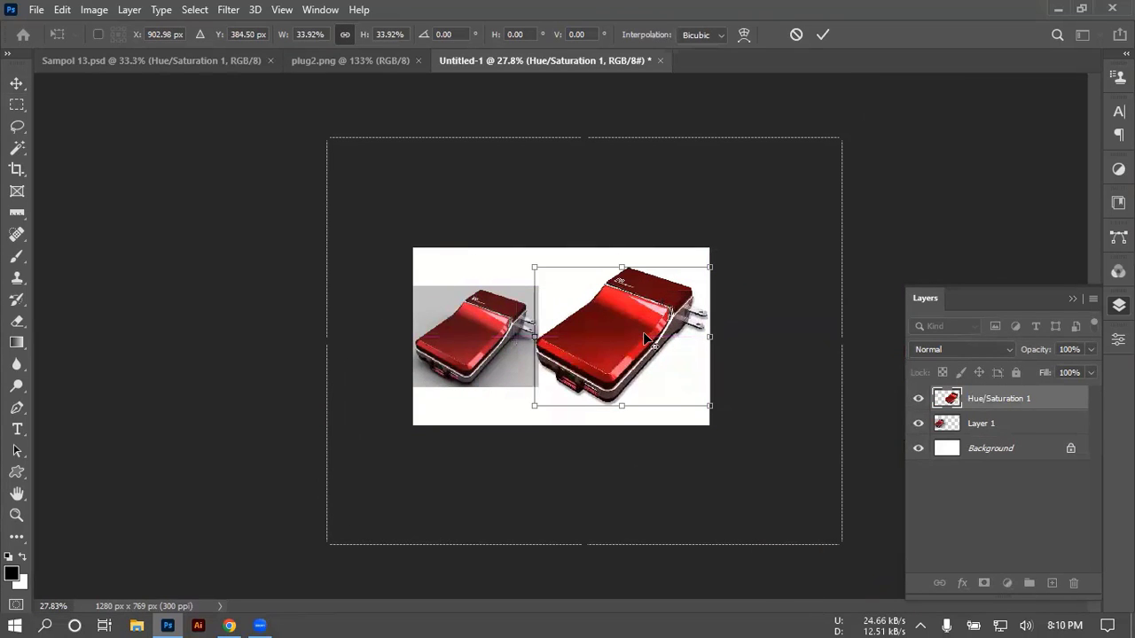
scroll(643, 332, "down", 2)
scroll(643, 331, "up", 5)
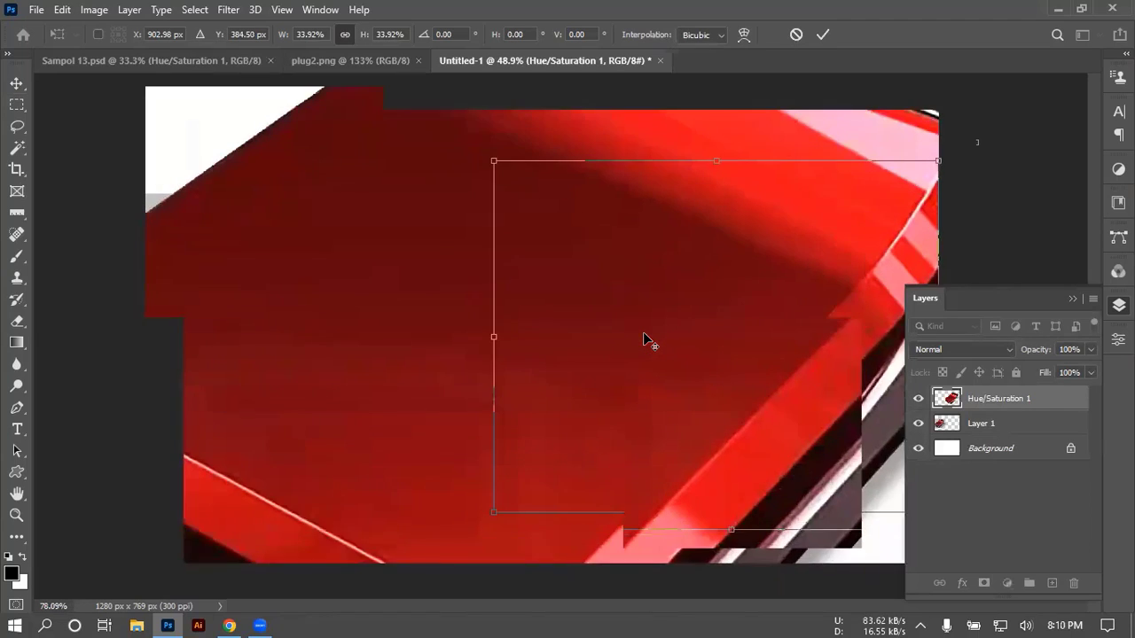
scroll(643, 332, "up", 1)
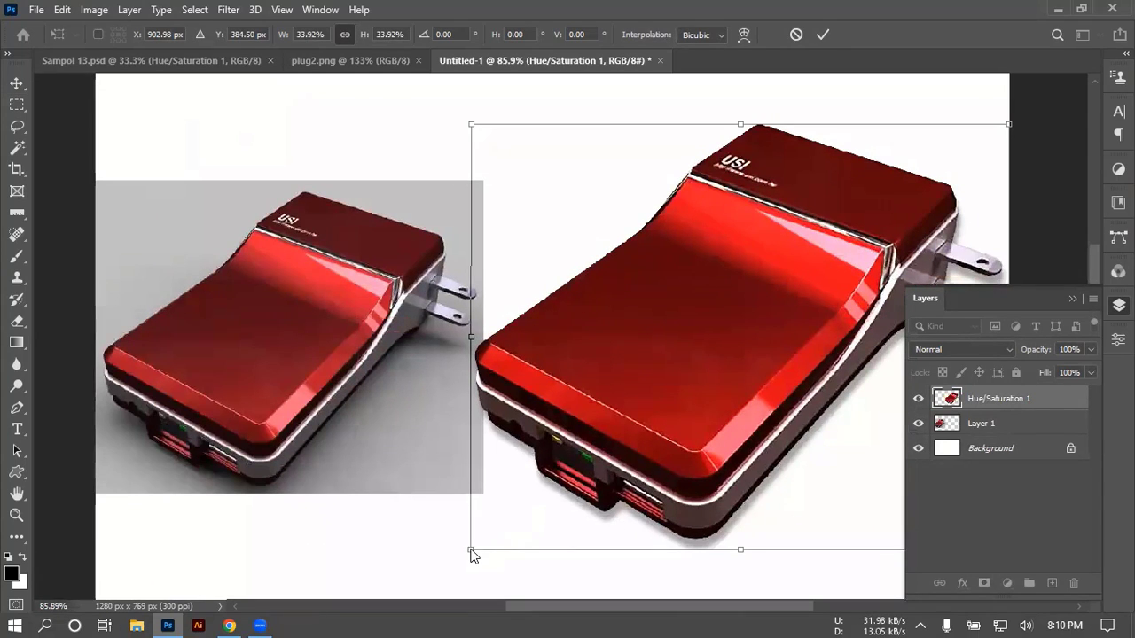
left_click_drag(472, 552, 551, 493)
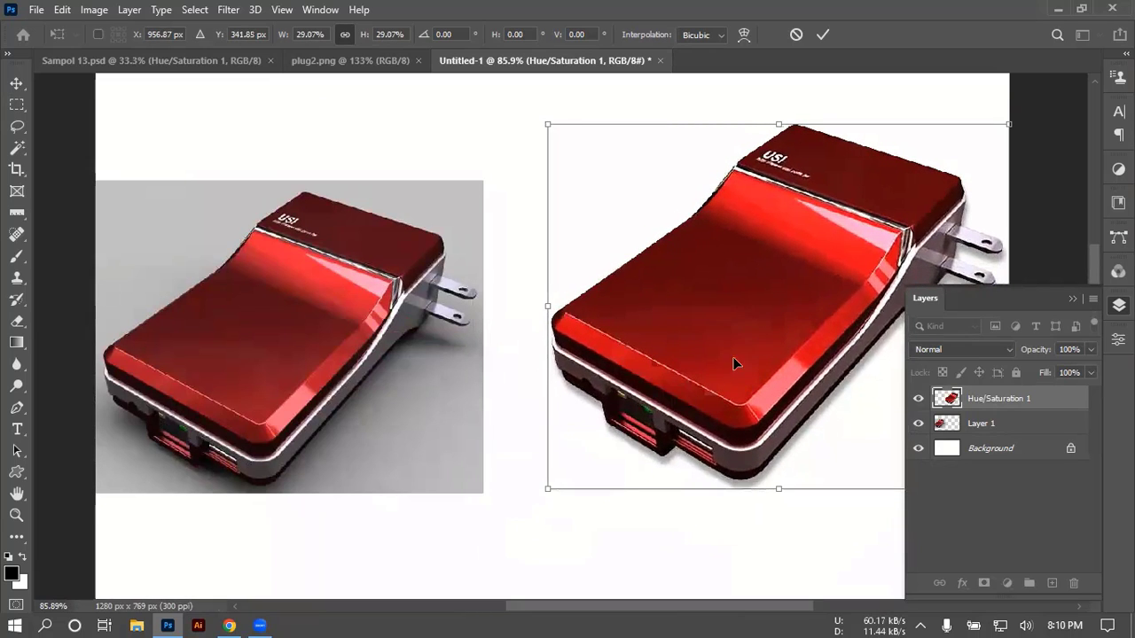
left_click_drag(742, 350, 724, 380)
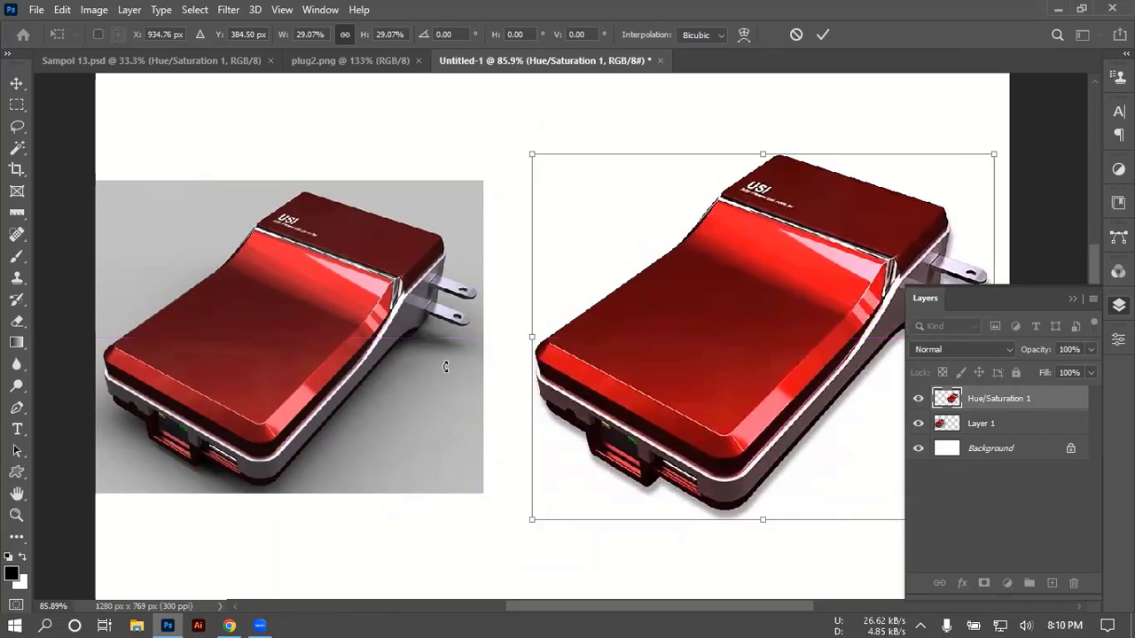
key("Return")
key("v")
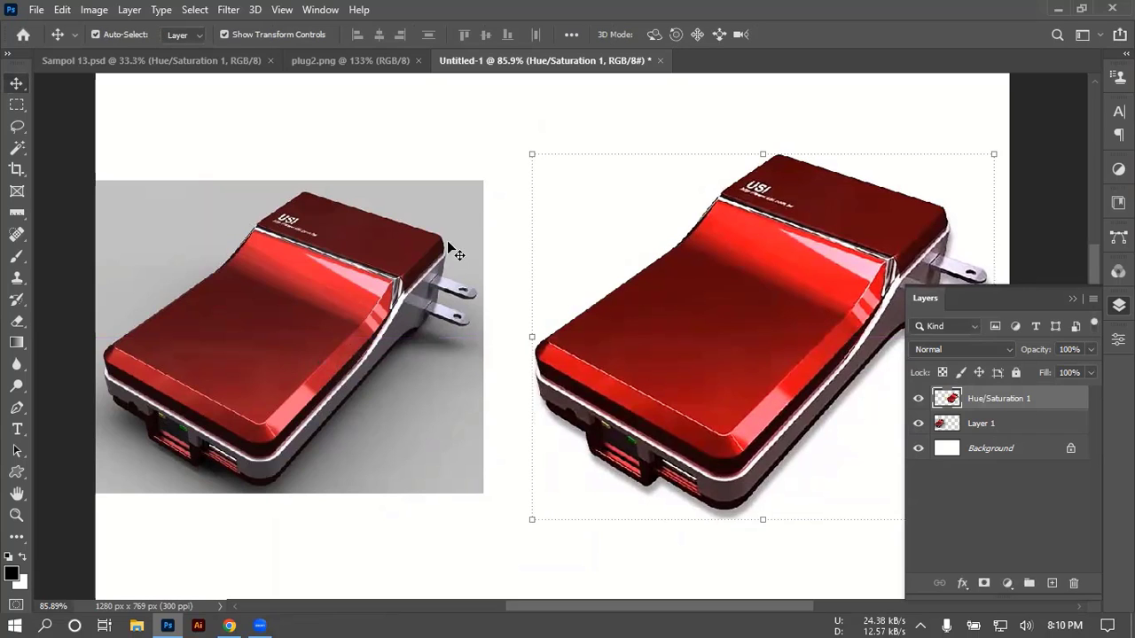
Step: Enlarge the grey-background plug picture on Layer 1 to about 108%, centre it vertically at the left canvas edge, and deselect it
left_click(450, 243)
left_click_drag(484, 182, 508, 151)
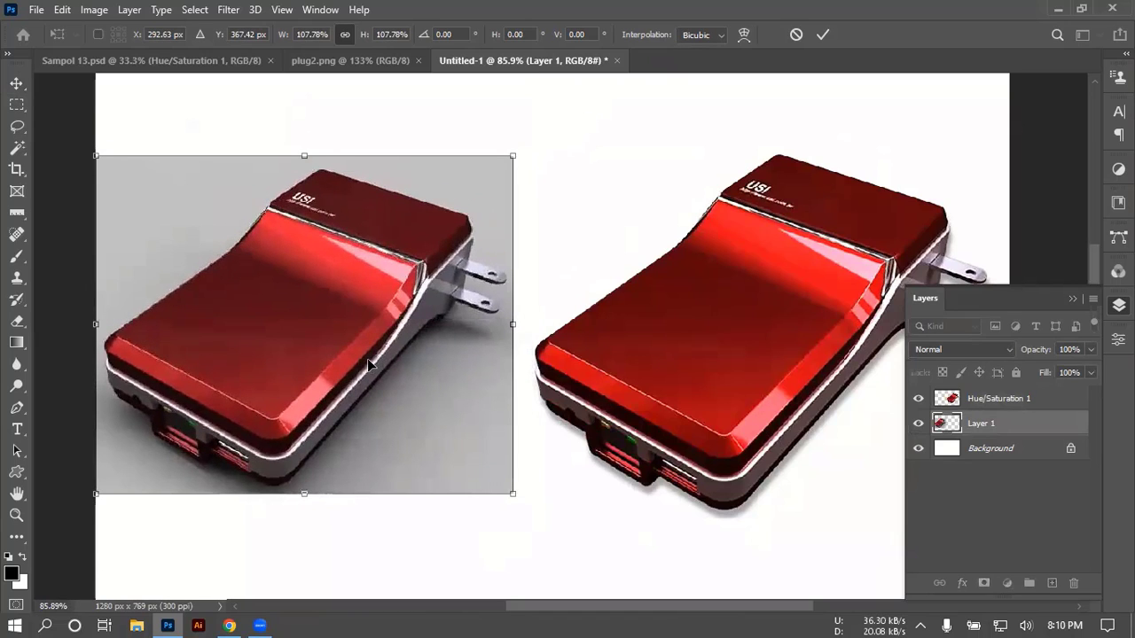
left_click_drag(367, 358, 365, 377)
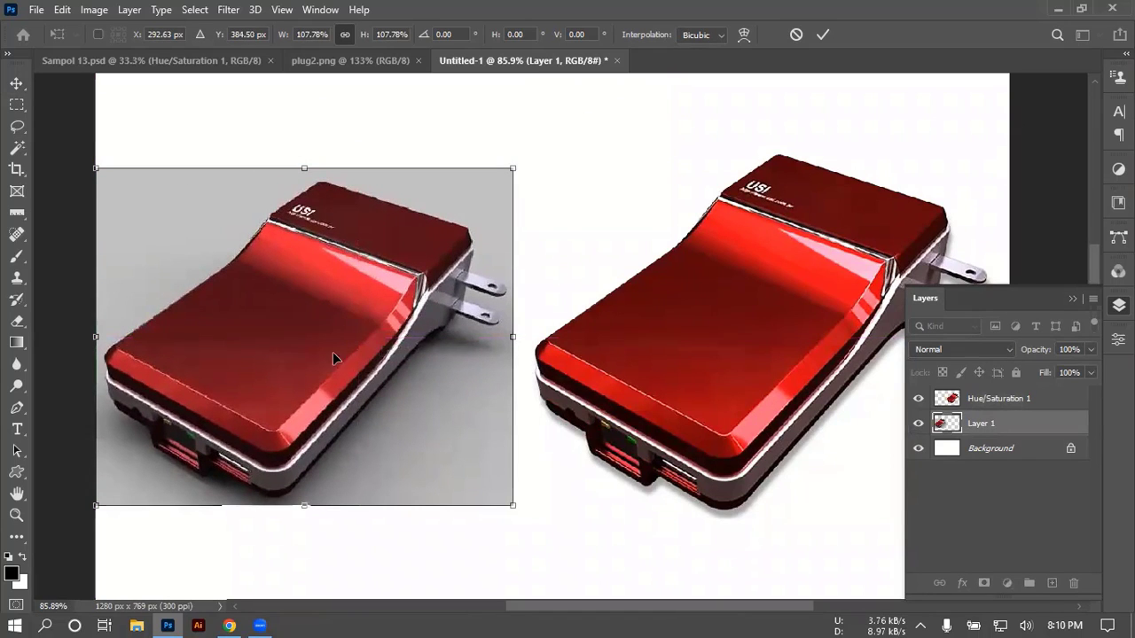
left_click(822, 34)
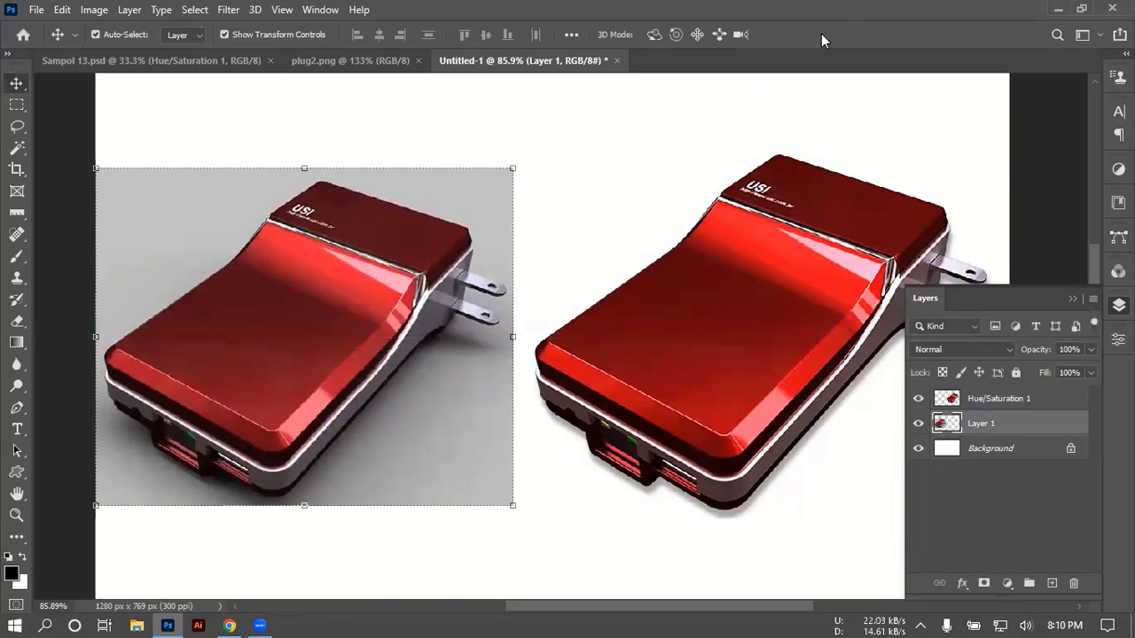
left_click(51, 142)
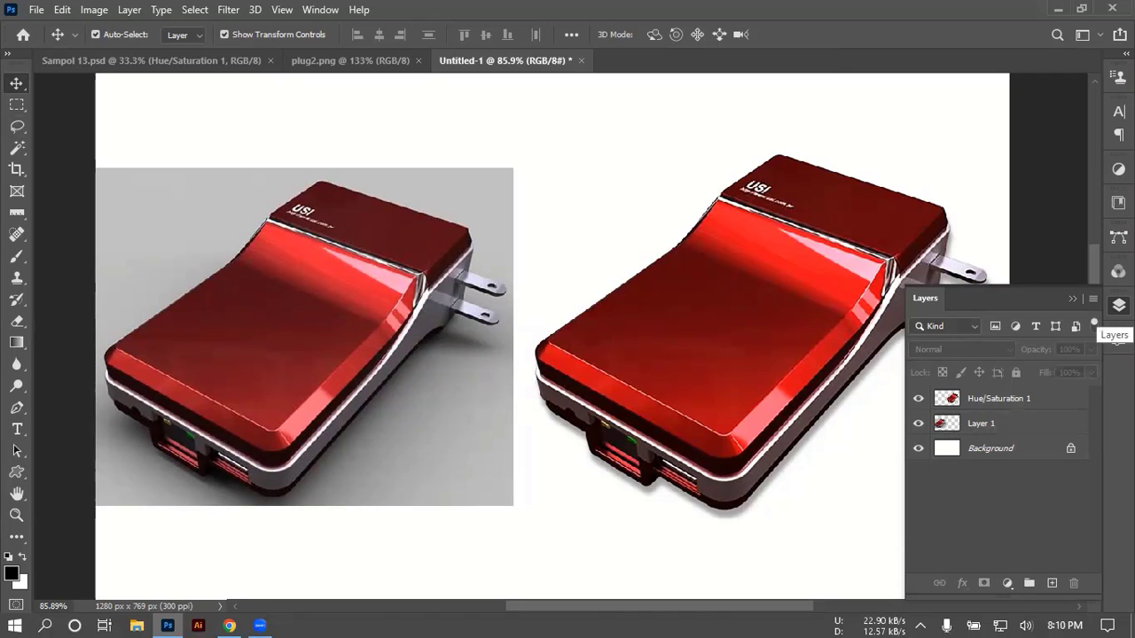
Step: Draw a black rectangle about 1280 px wide and 153 px high across the canvas bottom below both plug pictures
left_click(1118, 305)
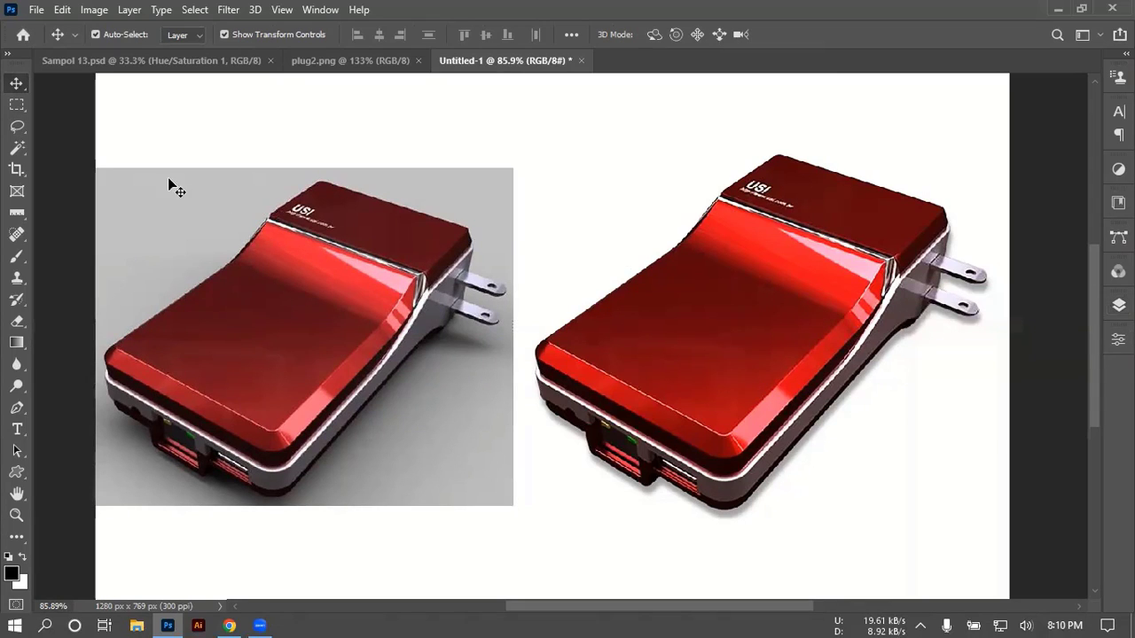
left_click(16, 473)
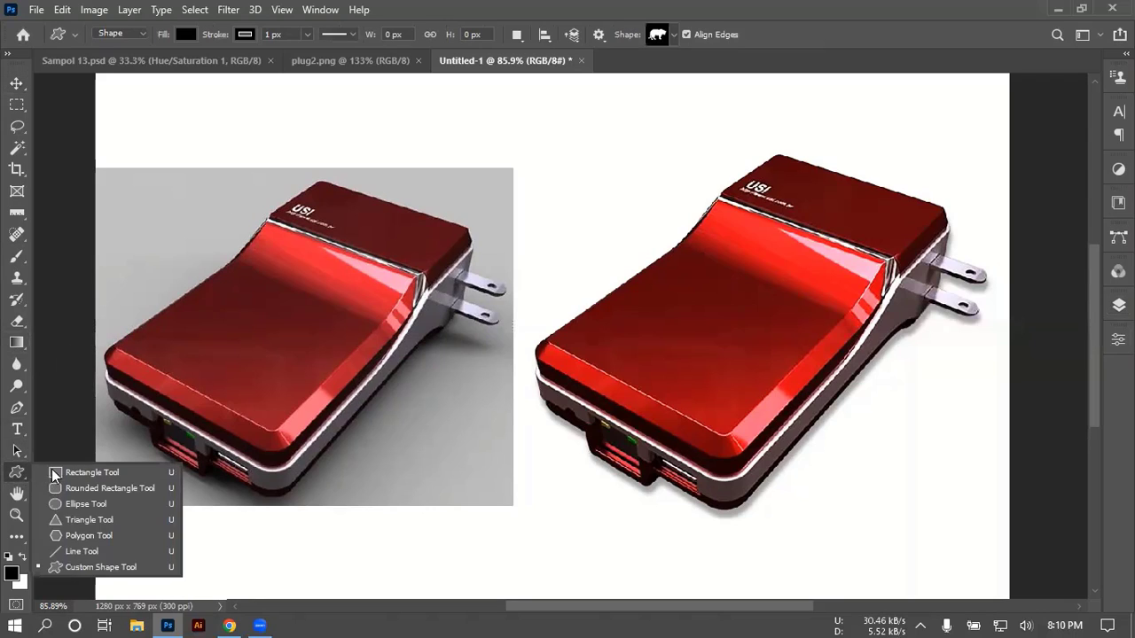
left_click(55, 471)
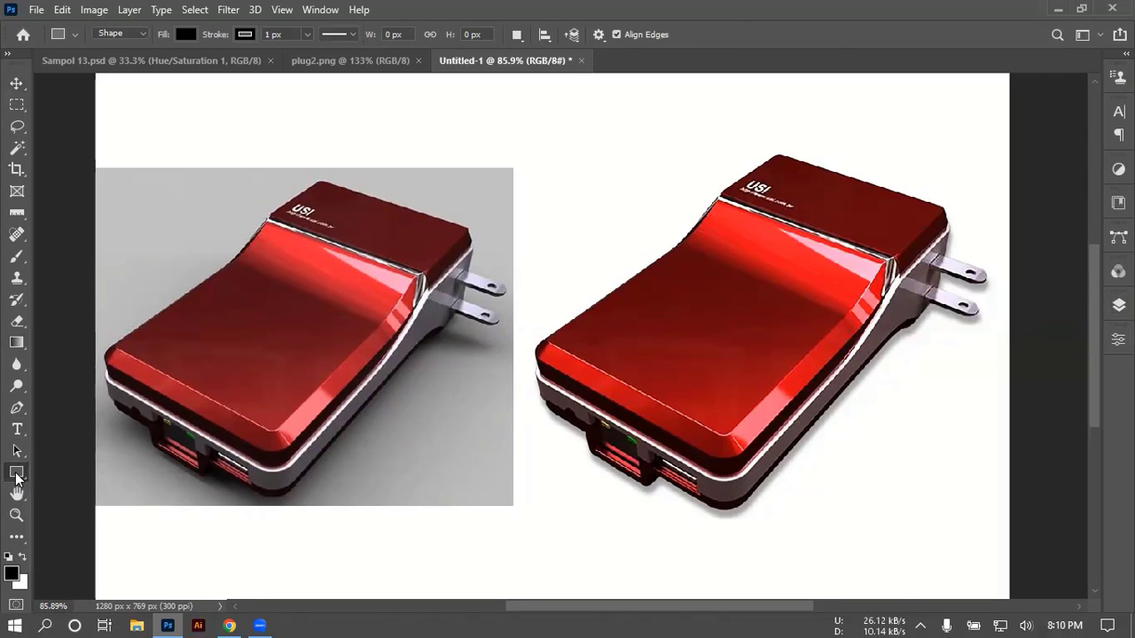
right_click(18, 475)
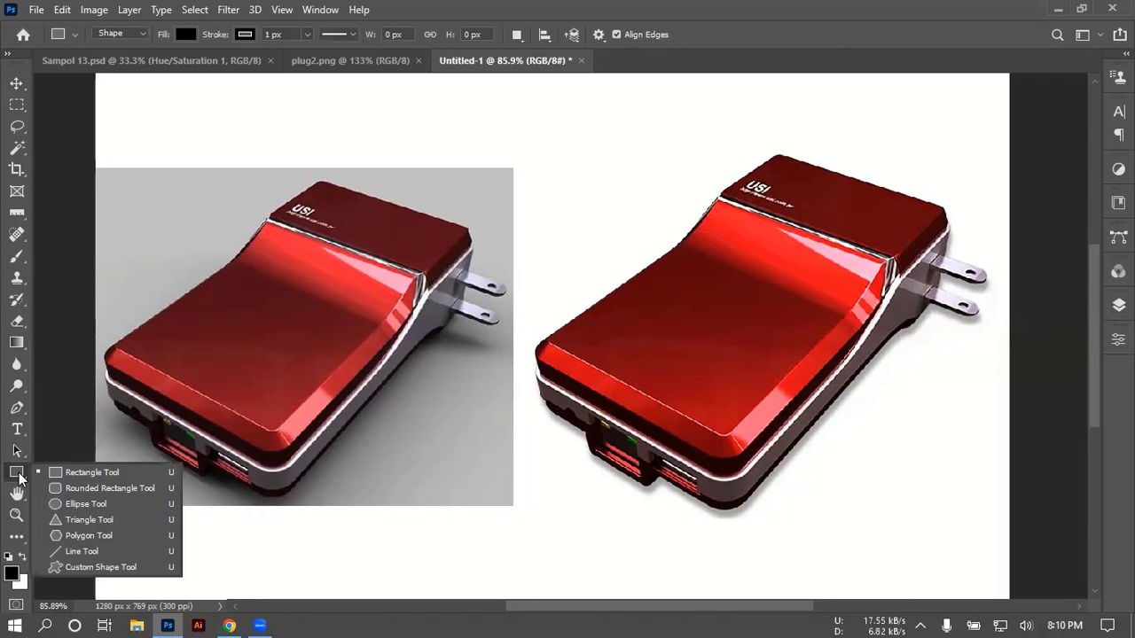
left_click(86, 475)
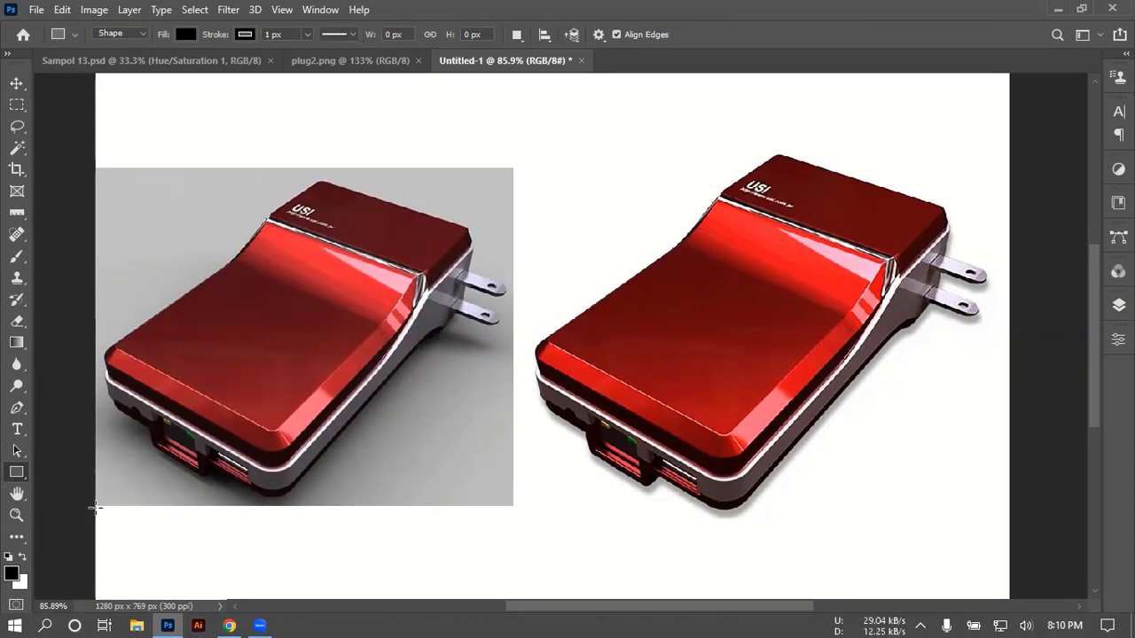
left_click_drag(102, 505, 1008, 577)
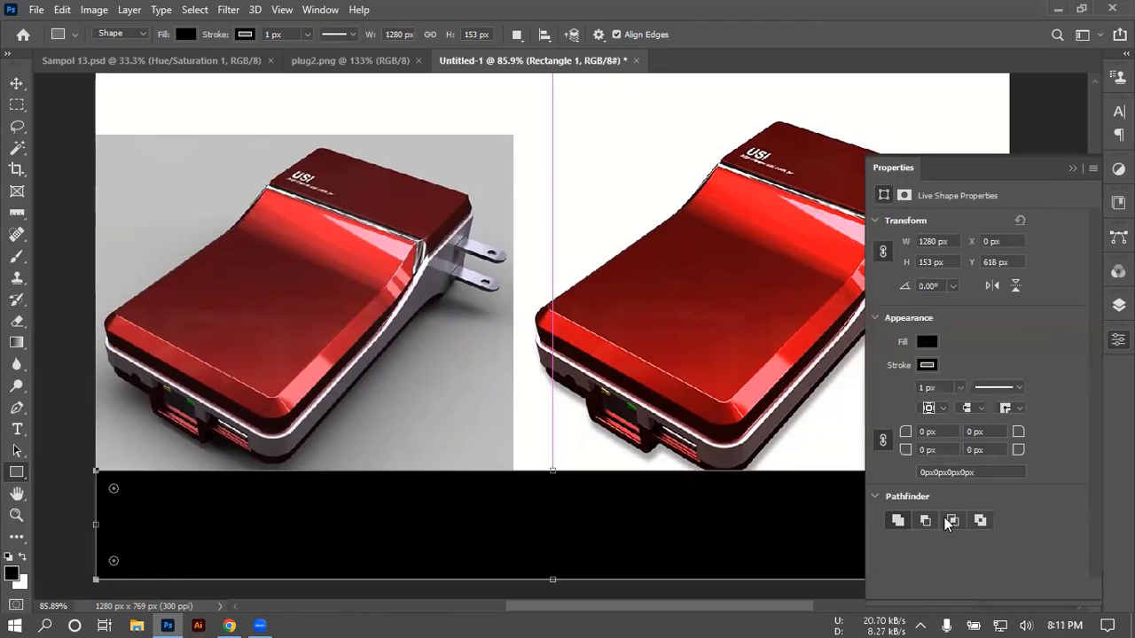
Step: Remove the stroke from the black rectangle
left_click(927, 365)
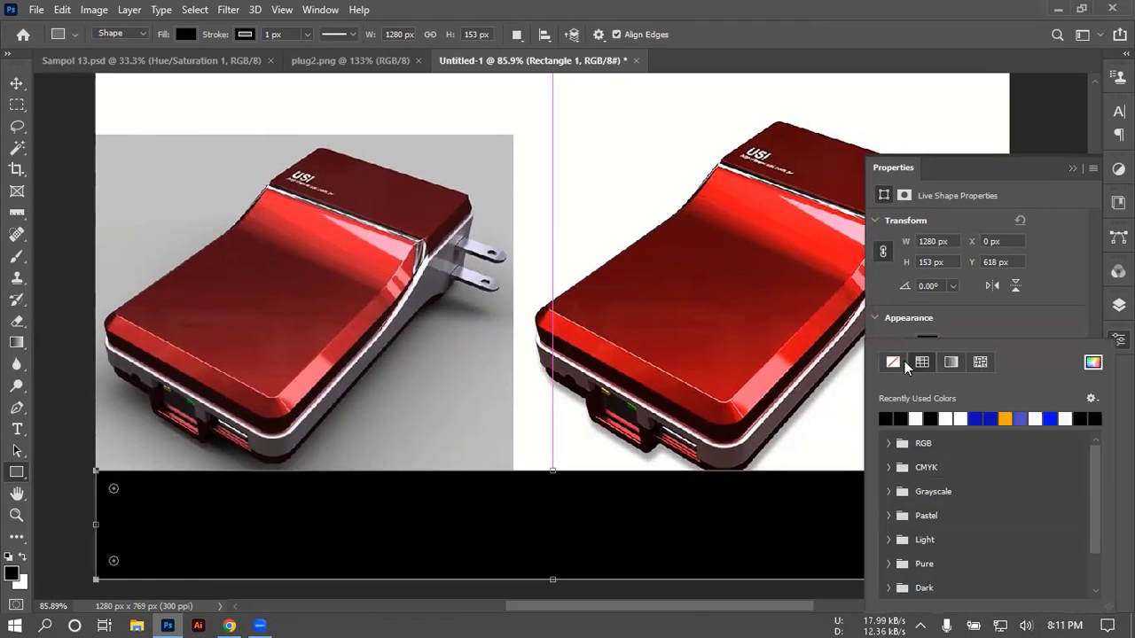
left_click(893, 363)
left_click(983, 317)
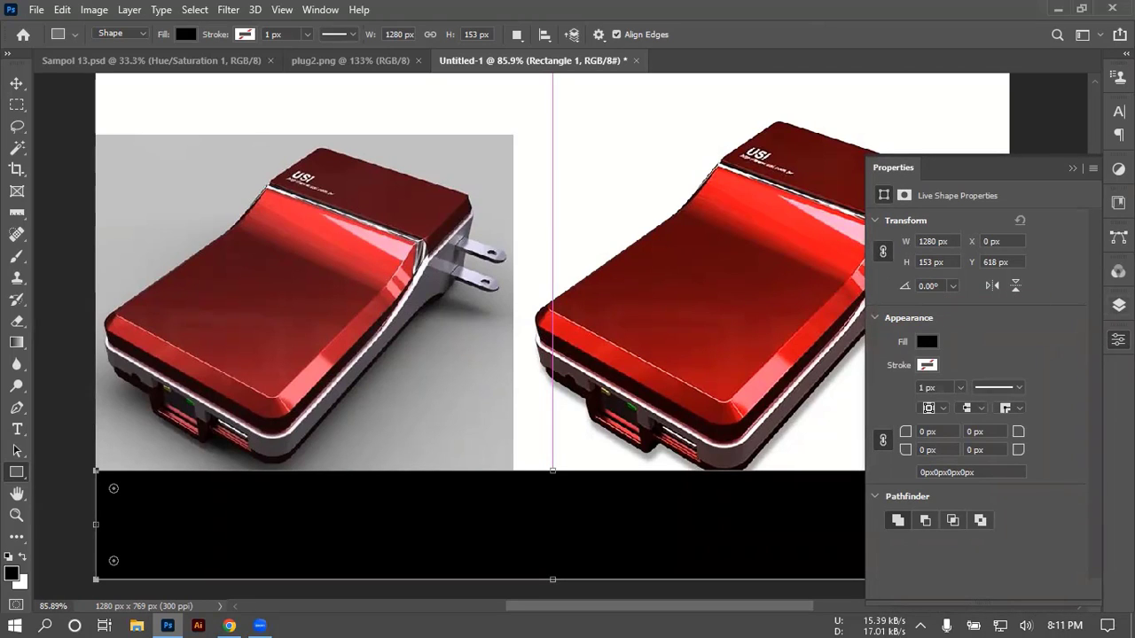
left_click(1118, 341)
Step: Extend the black rectangle's top edge upward so it is about 161 px high, and undo any stray shape drawn on it
left_click_drag(1009, 472, 1011, 465)
left_click_drag(681, 528, 667, 543)
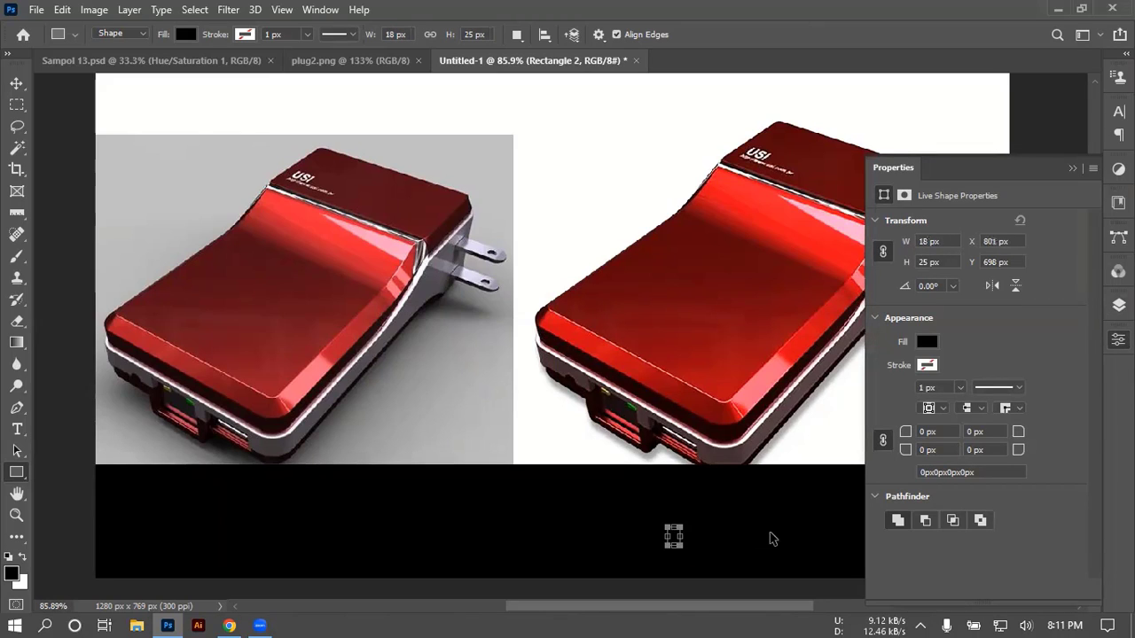
key("ctrl+z")
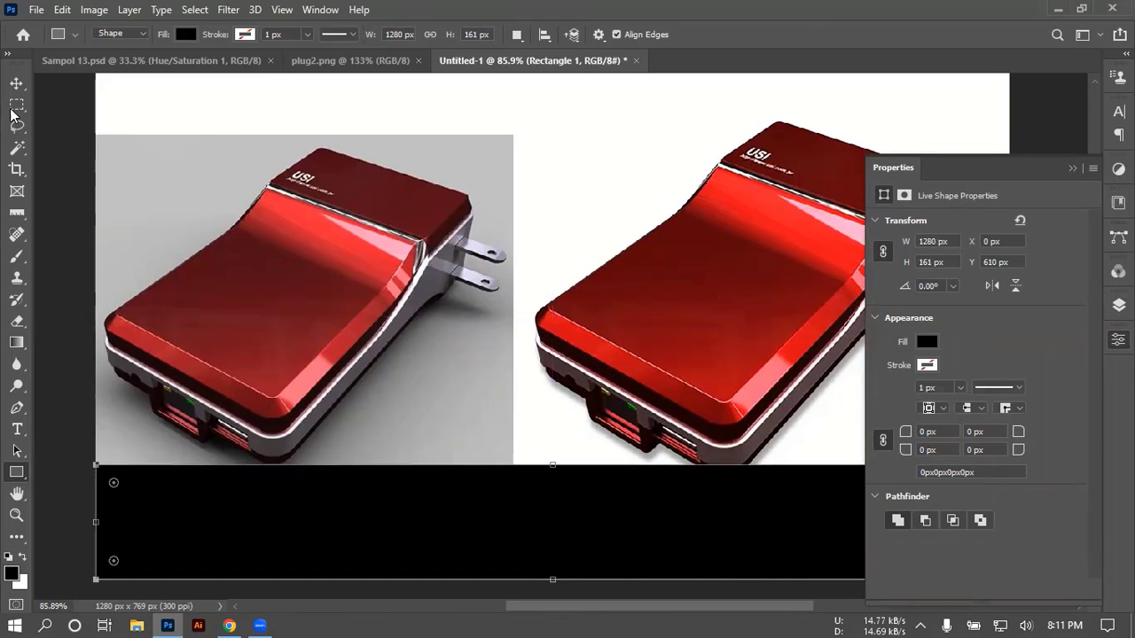
left_click(17, 84)
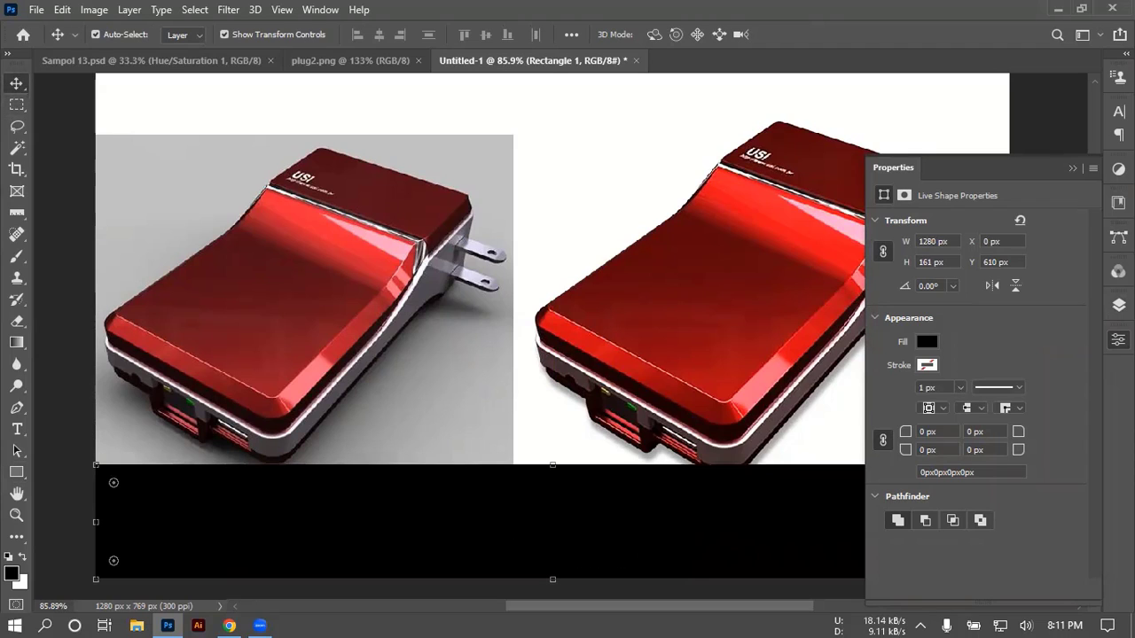
Step: Lower the black bar to the grey picture's bottom edge and scale the white-background plug to about 92.74% so it fits above the bar
left_click(689, 505)
left_click_drag(656, 520, 649, 527)
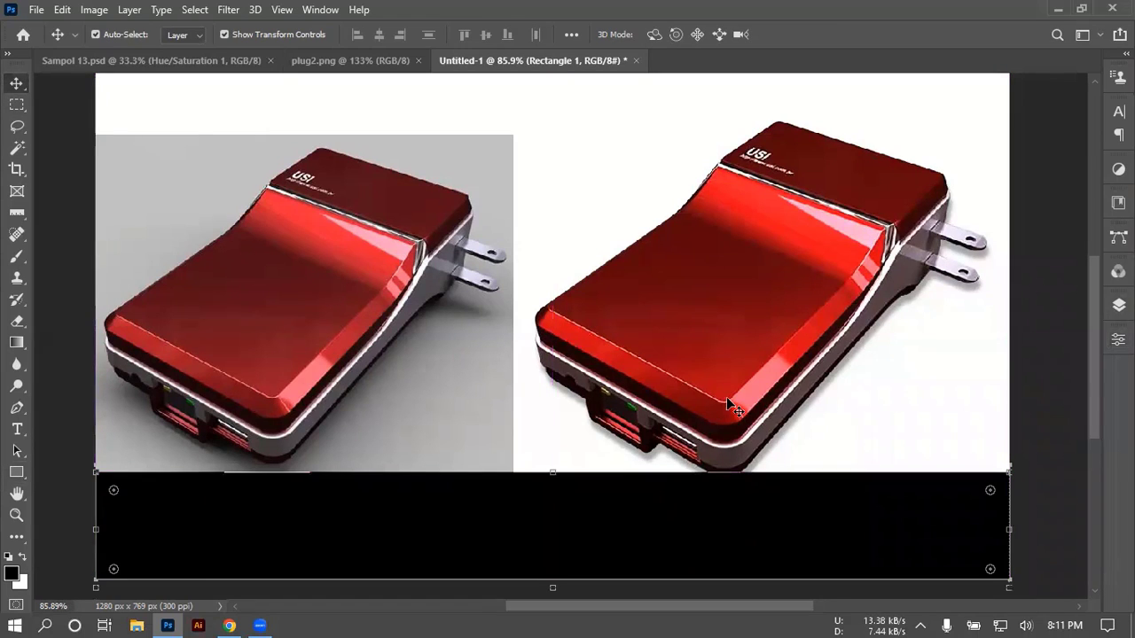
left_click(726, 397)
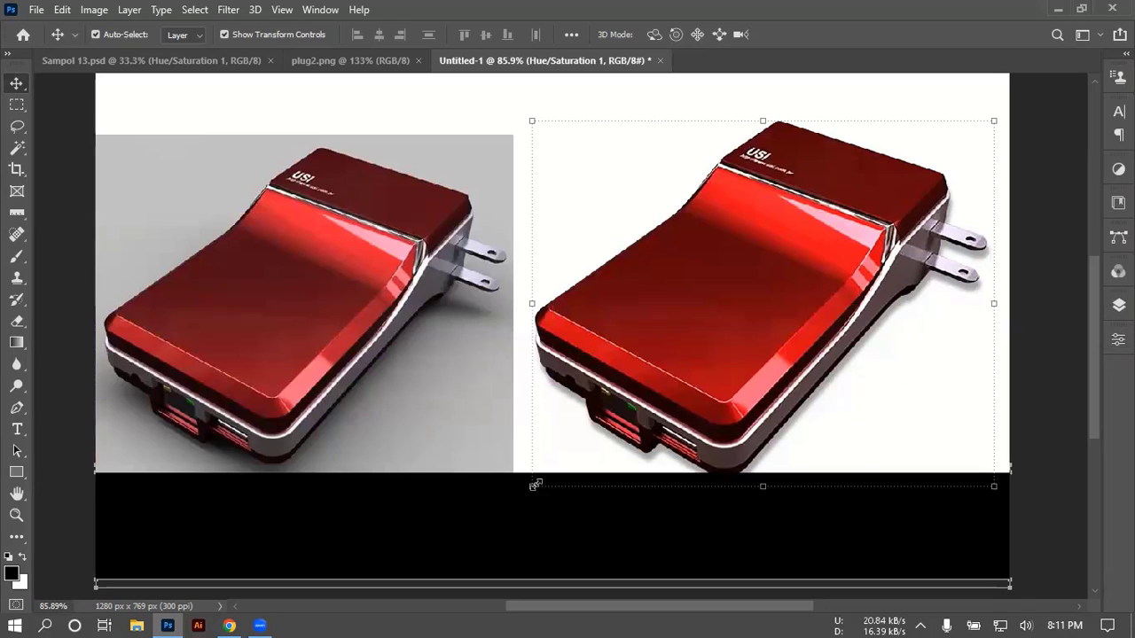
left_click_drag(534, 485, 568, 460)
left_click_drag(754, 302, 761, 310)
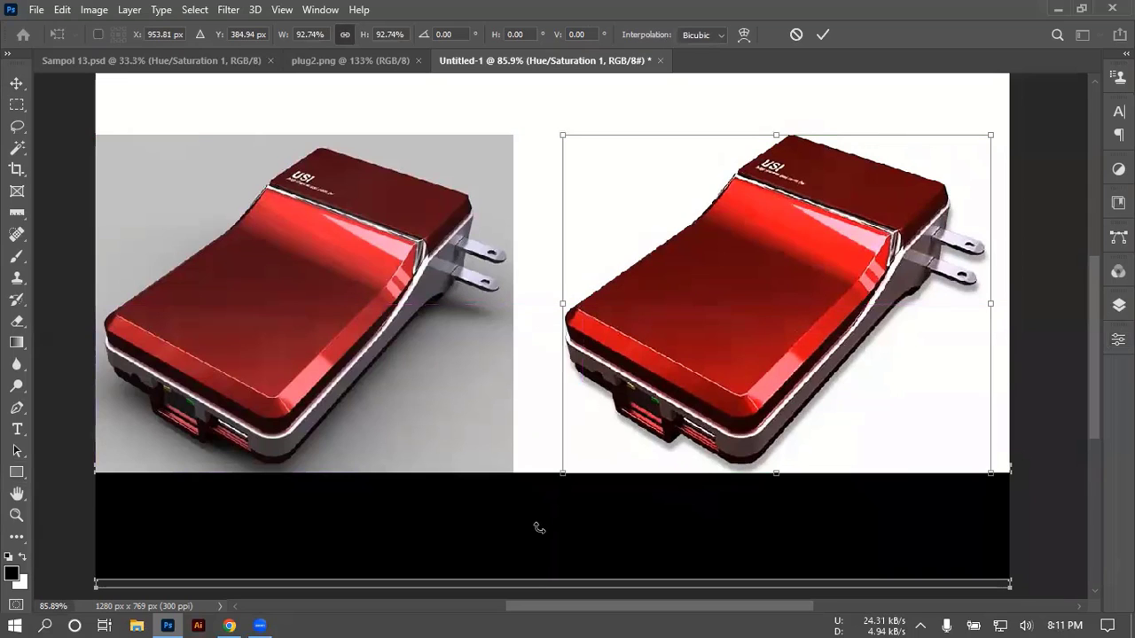
scroll(535, 521, "up", 3)
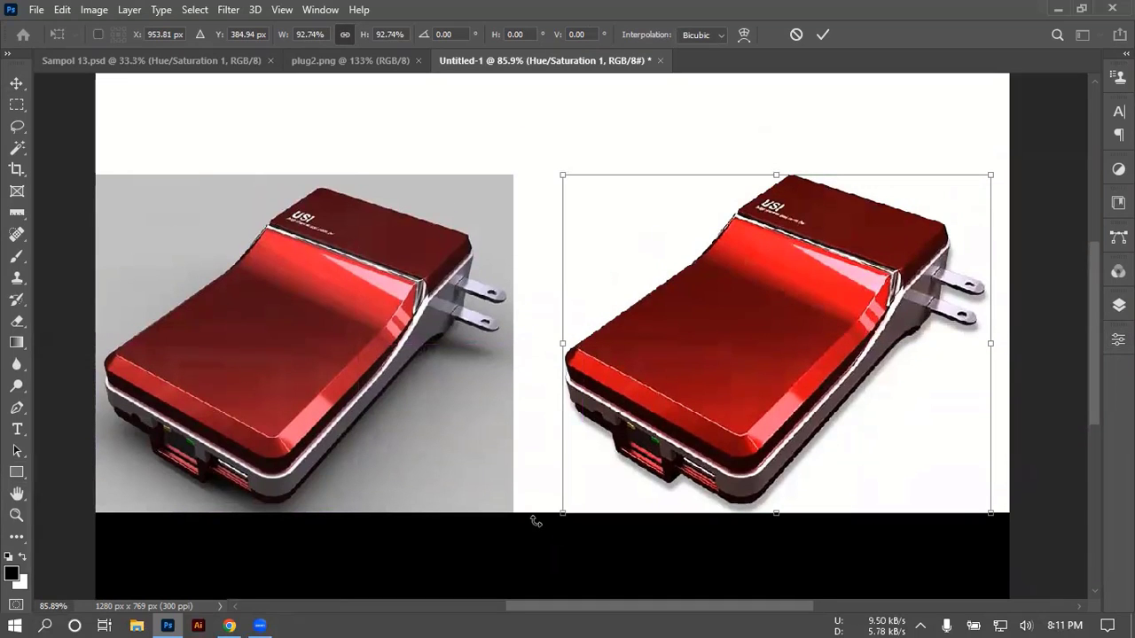
key("Return")
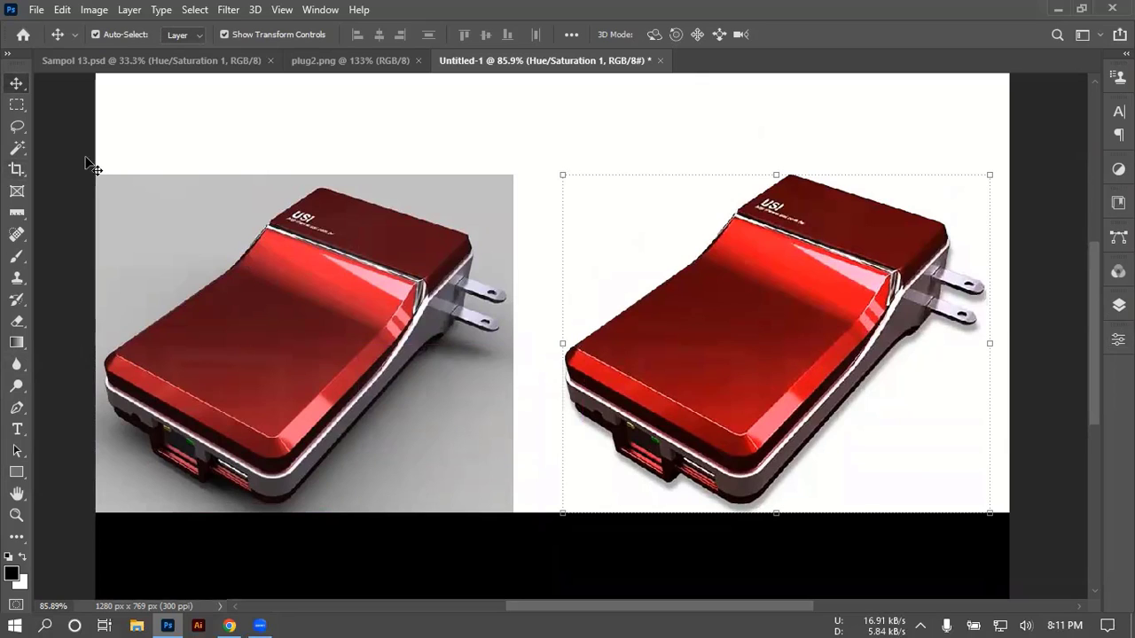
Step: Duplicate the black bar straight up to the canvas top so the copy meets the grey picture's upper edge, and deselect it
left_click(166, 481)
left_click(393, 570)
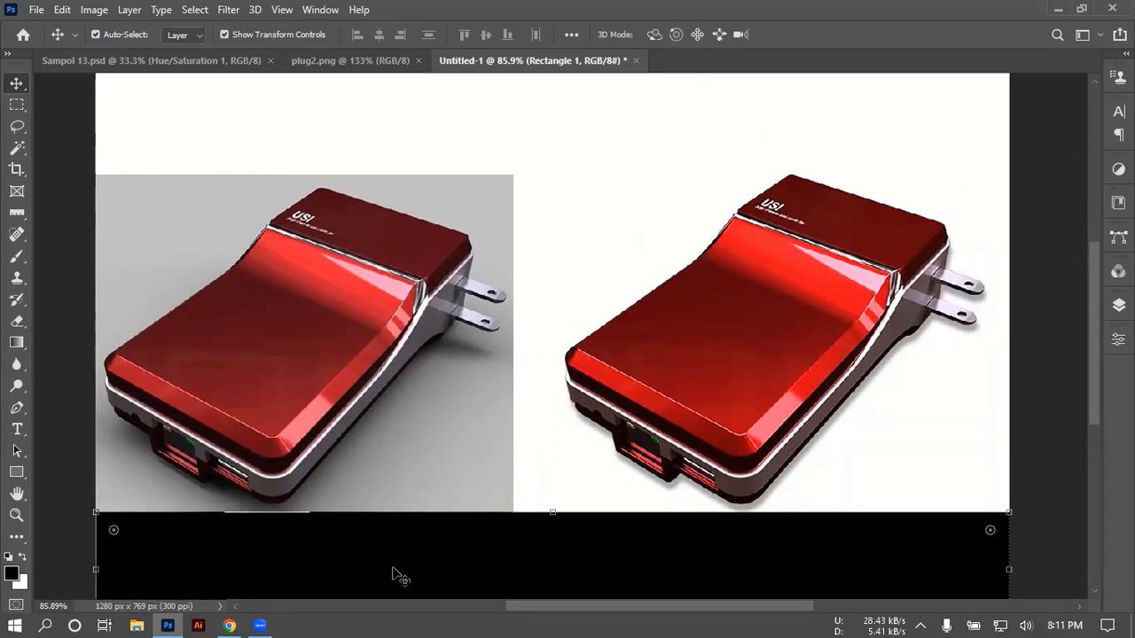
left_click_drag(401, 578, 404, 120)
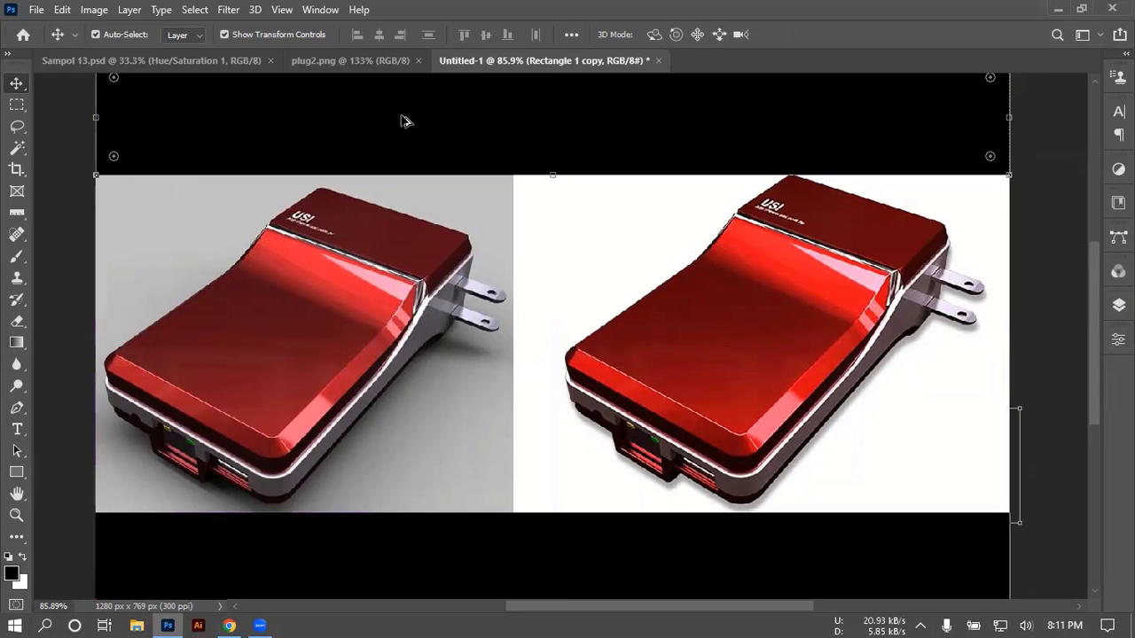
left_click(1051, 316)
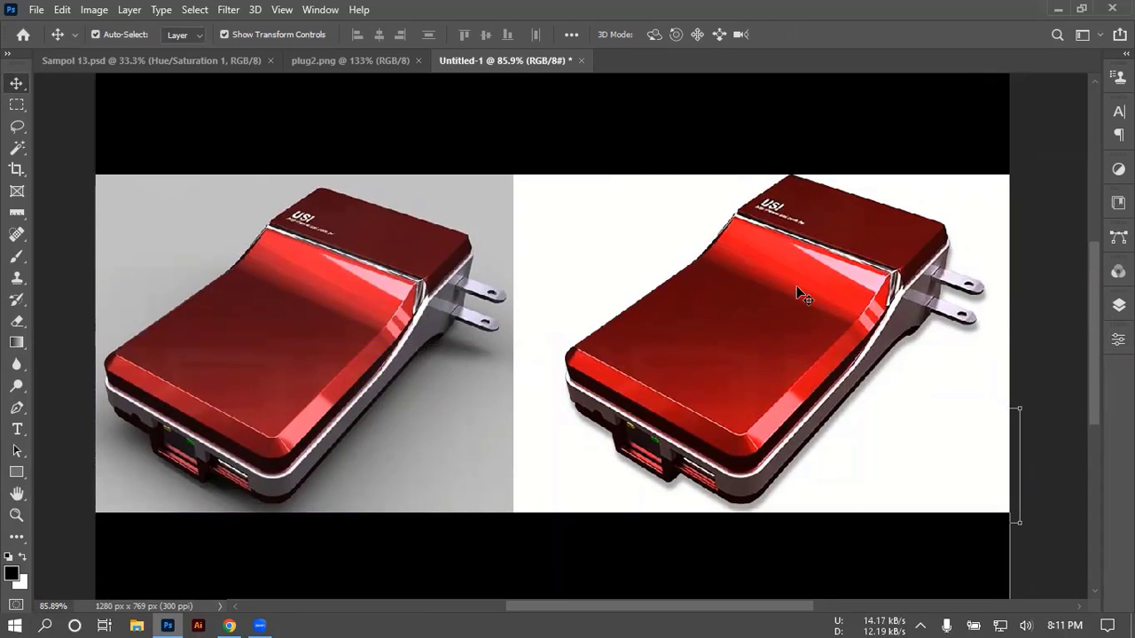
Step: Nudge the white-background plug picture down about 3 px between the two black bars and deselect it
left_click_drag(797, 286, 833, 272)
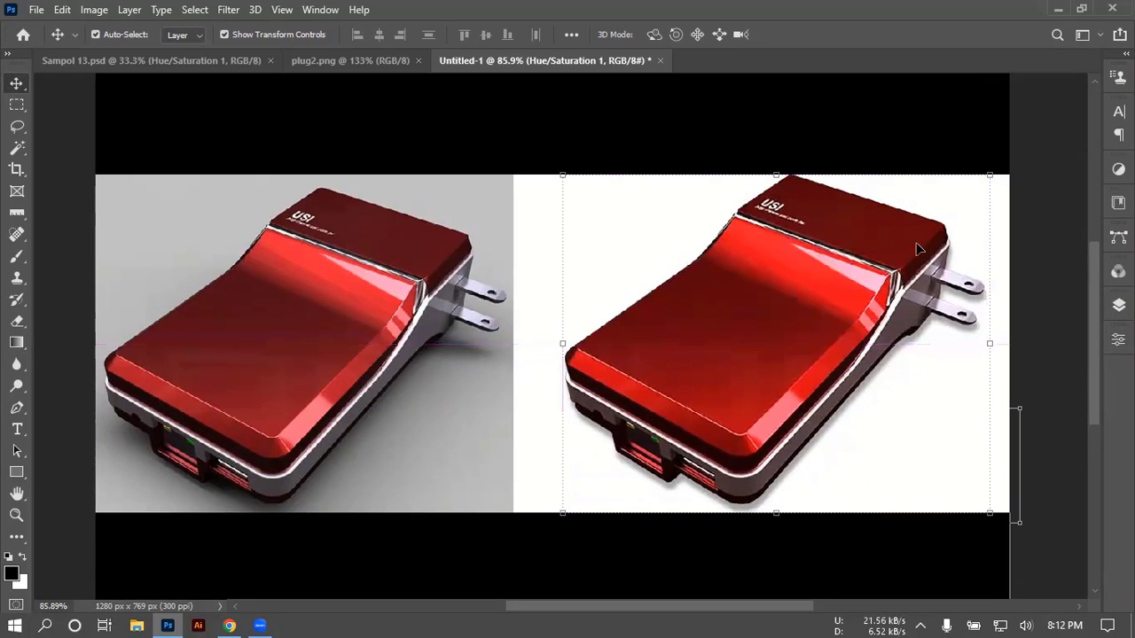
key("Down")
key("Down")
key("Down")
key("Down")
key("Down")
key("Down")
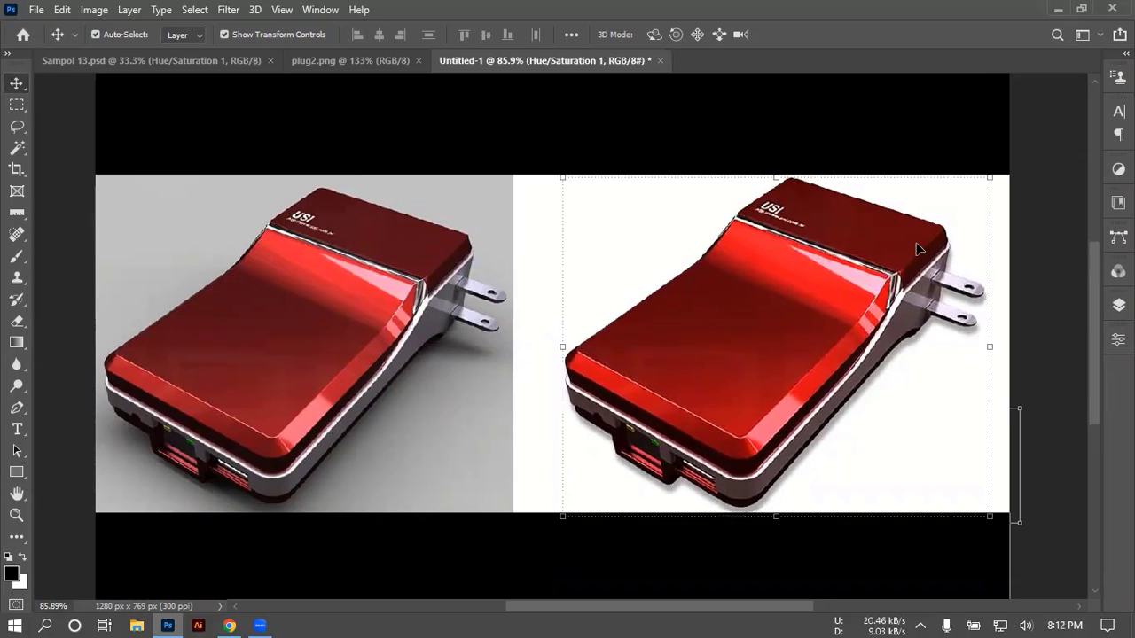
key("Up")
key("Up")
key("Up")
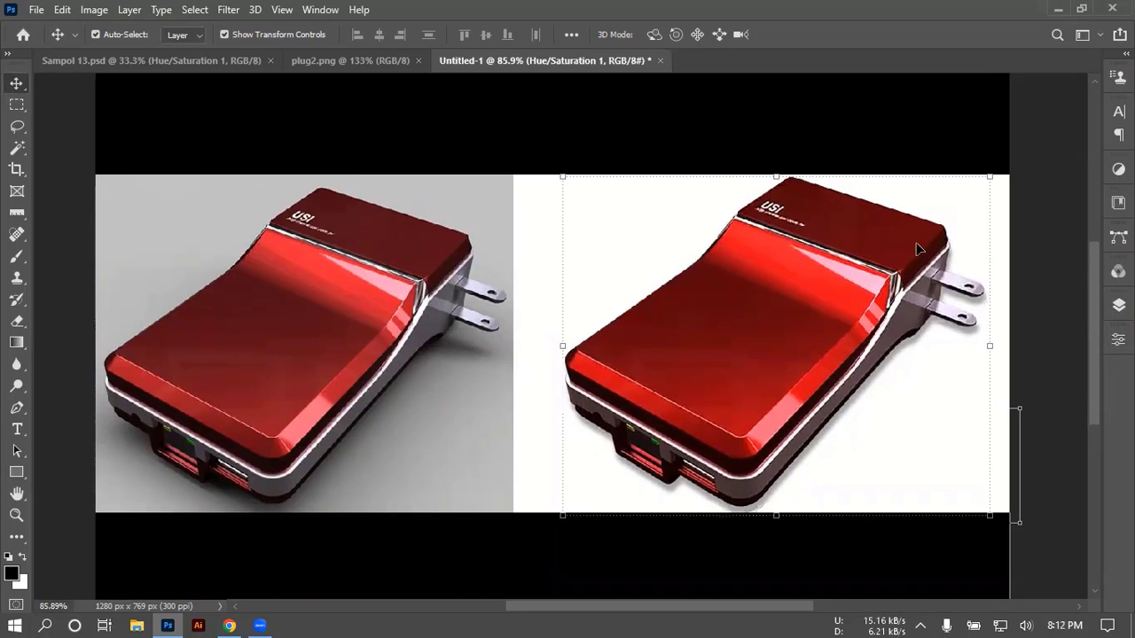
left_click(1064, 291)
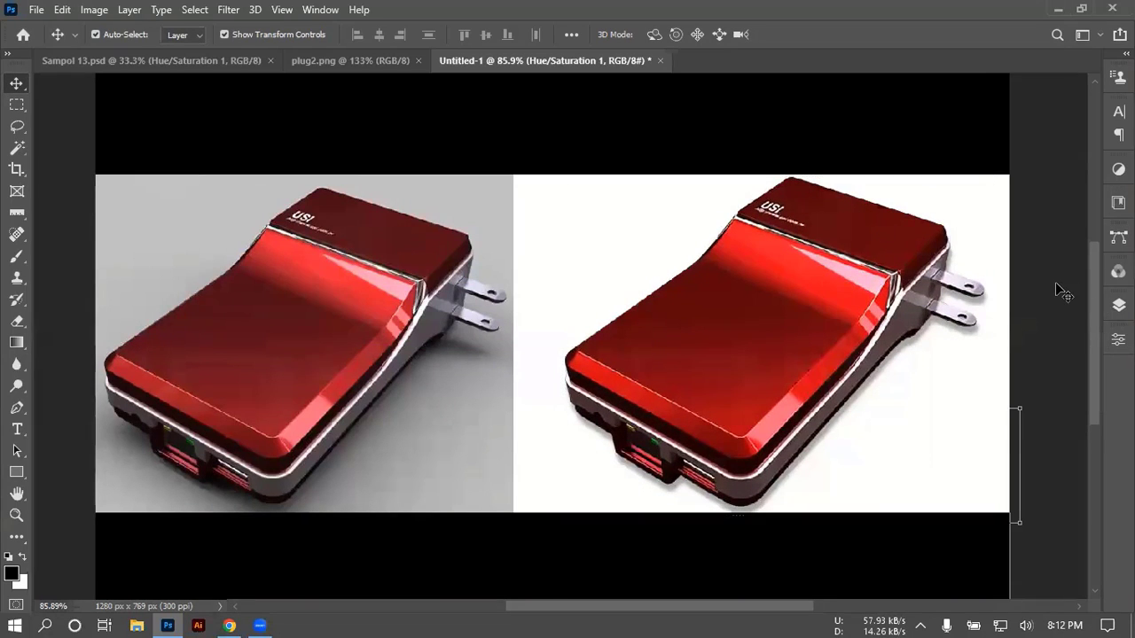
Step: Activate the Horizontal Type tool and set its text colour to white (ffffff)
left_click(17, 430)
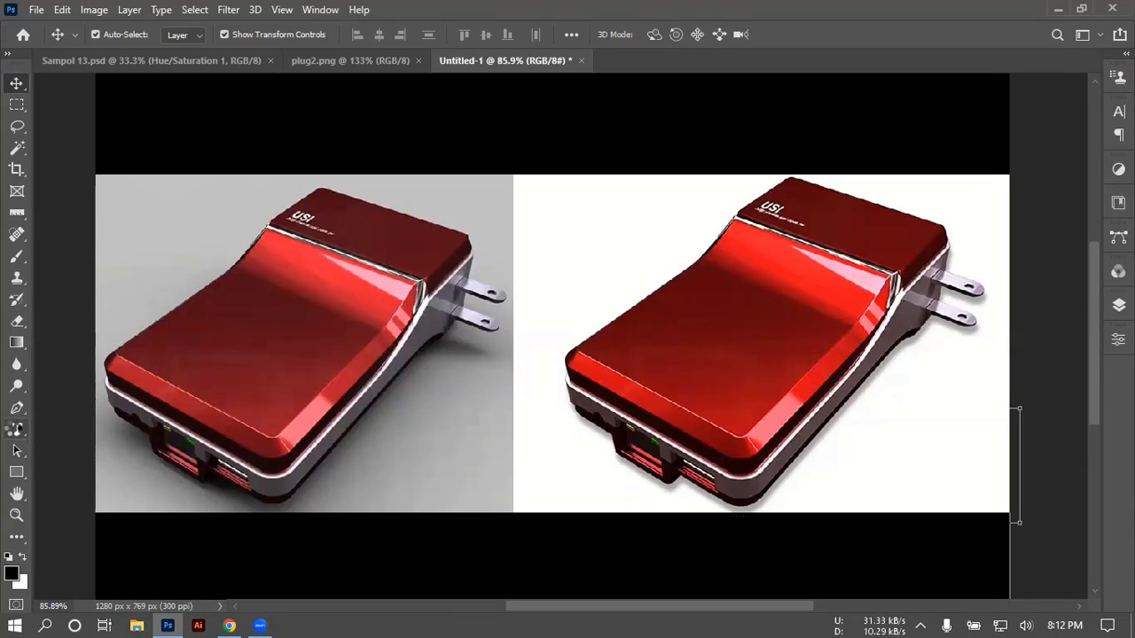
left_click(16, 428)
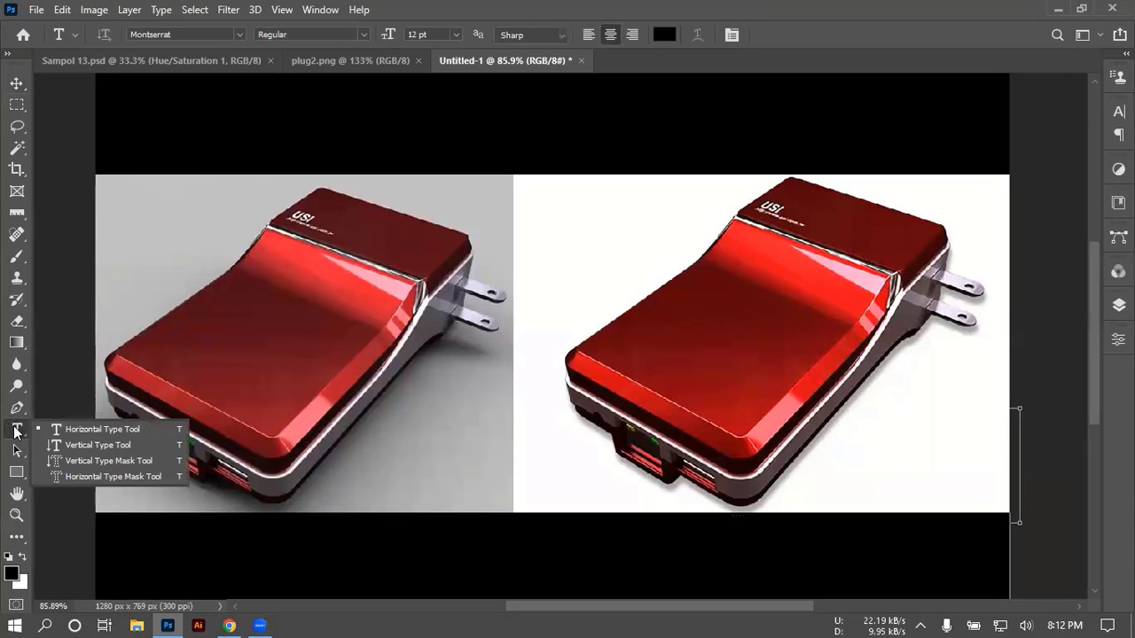
left_click(76, 431)
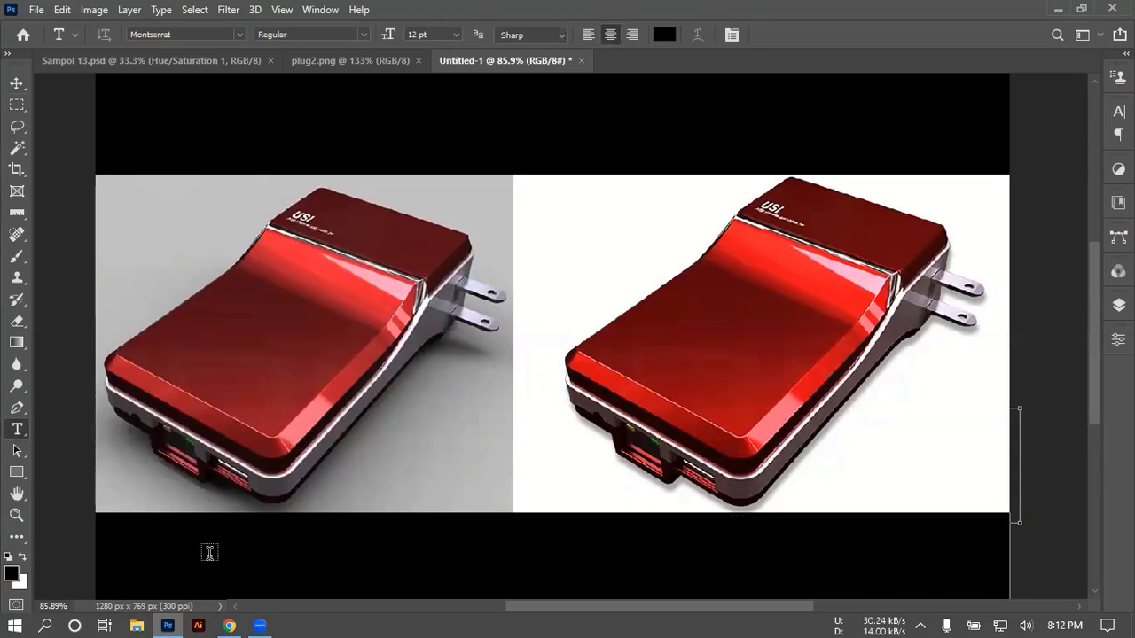
left_click(664, 34)
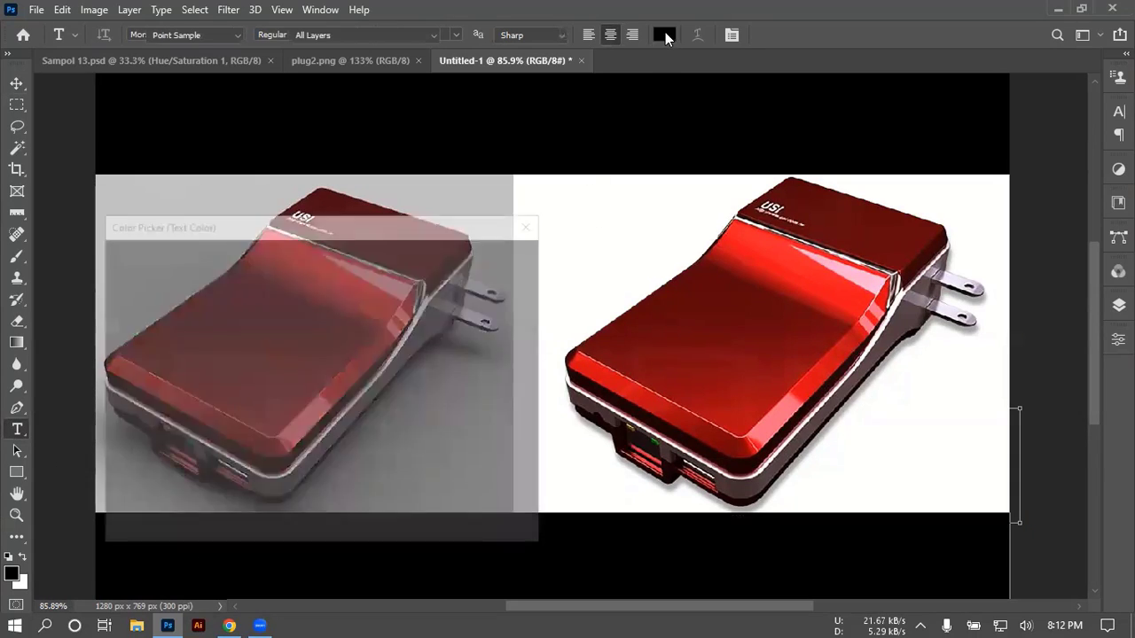
type("ffffff")
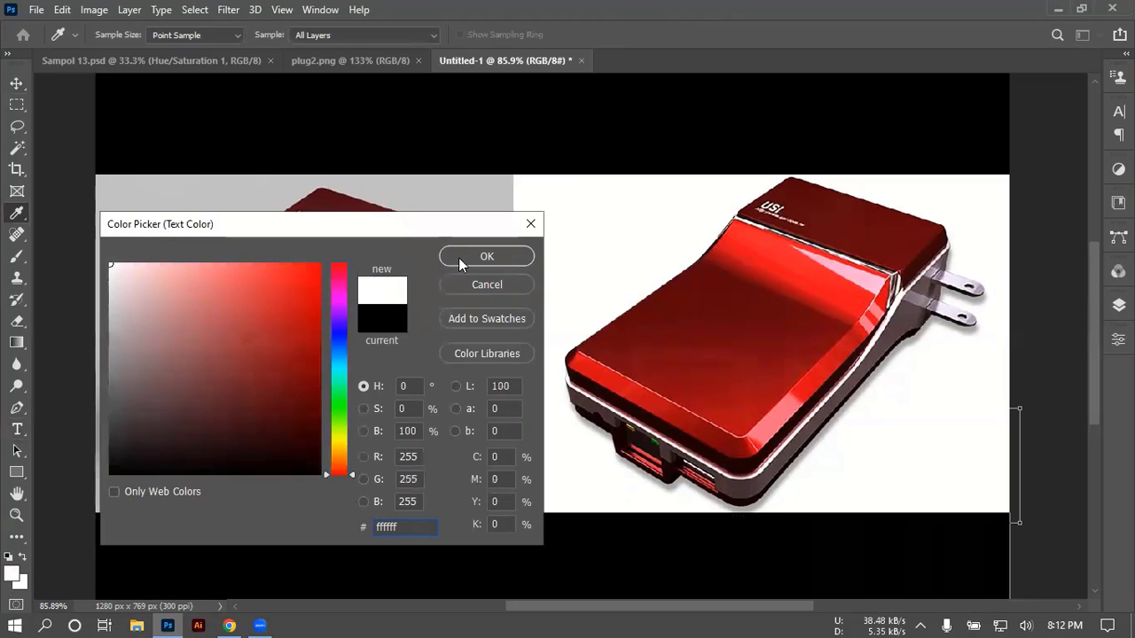
key("Return")
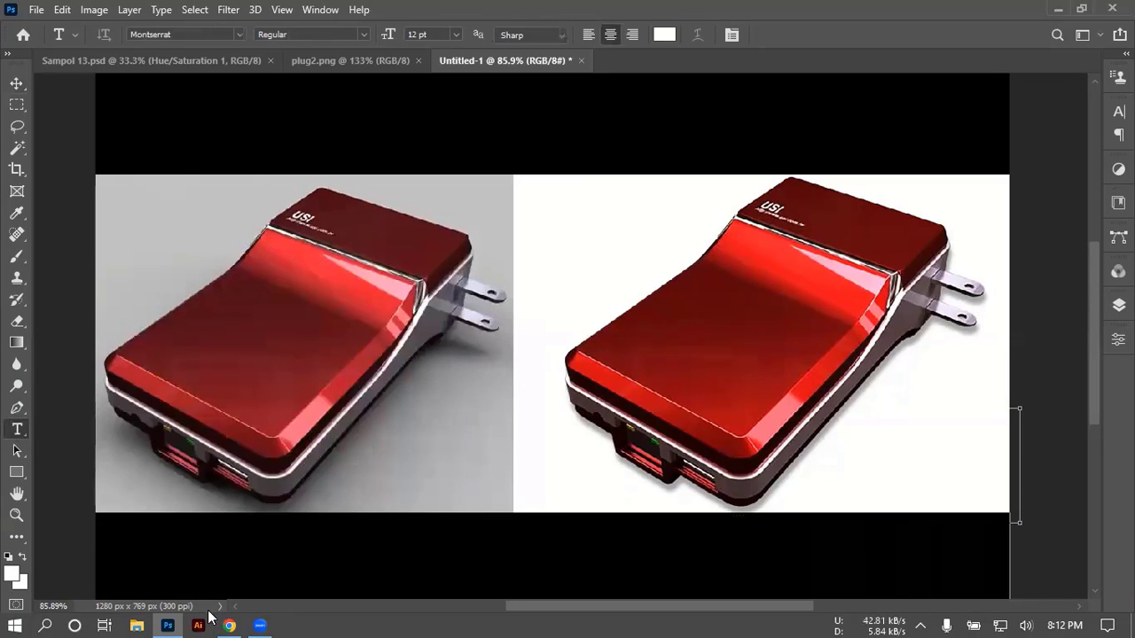
Step: Add the label "Before" on the lower black bar beneath the grey picture and enlarge it to about 15.52 pt
left_click(208, 542)
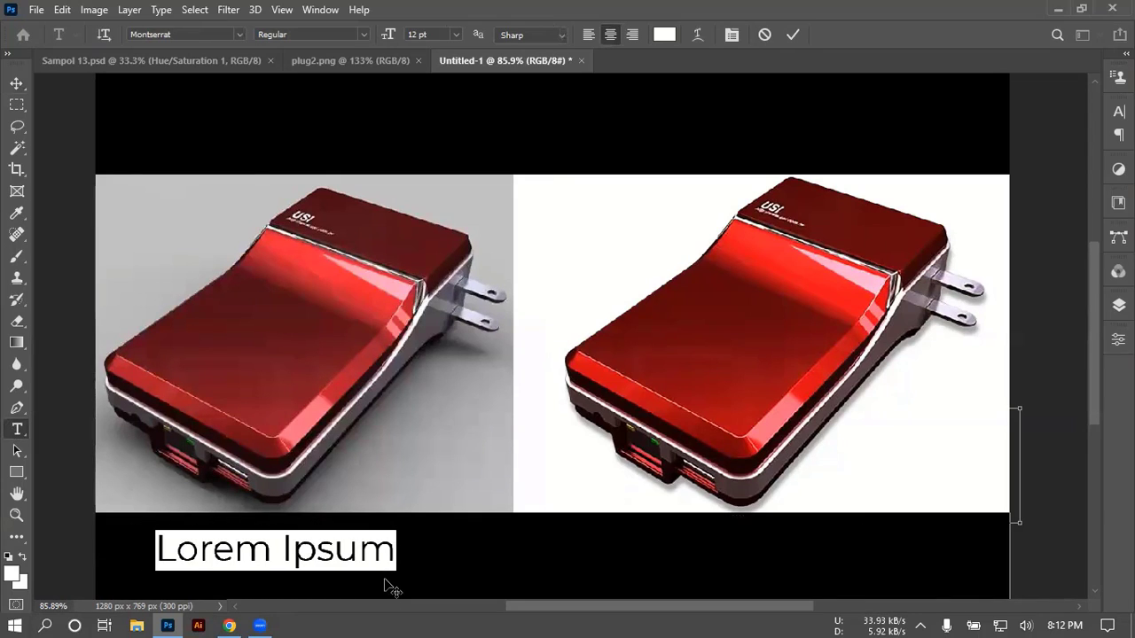
type("Be")
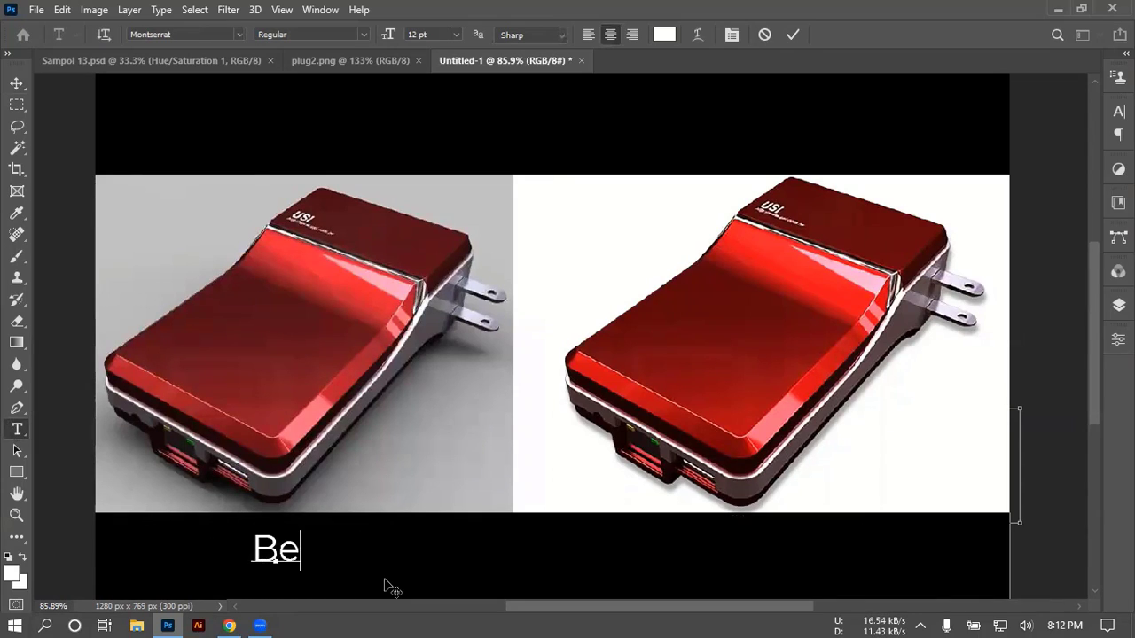
type("fore")
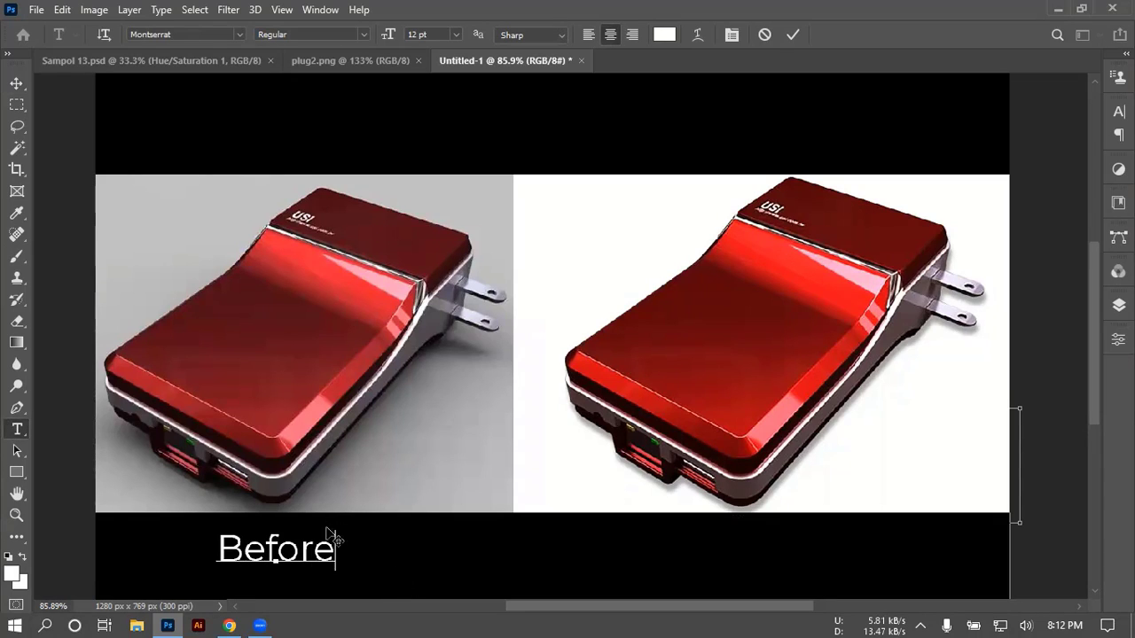
key("ctrl")
left_click_drag(334, 575, 408, 598)
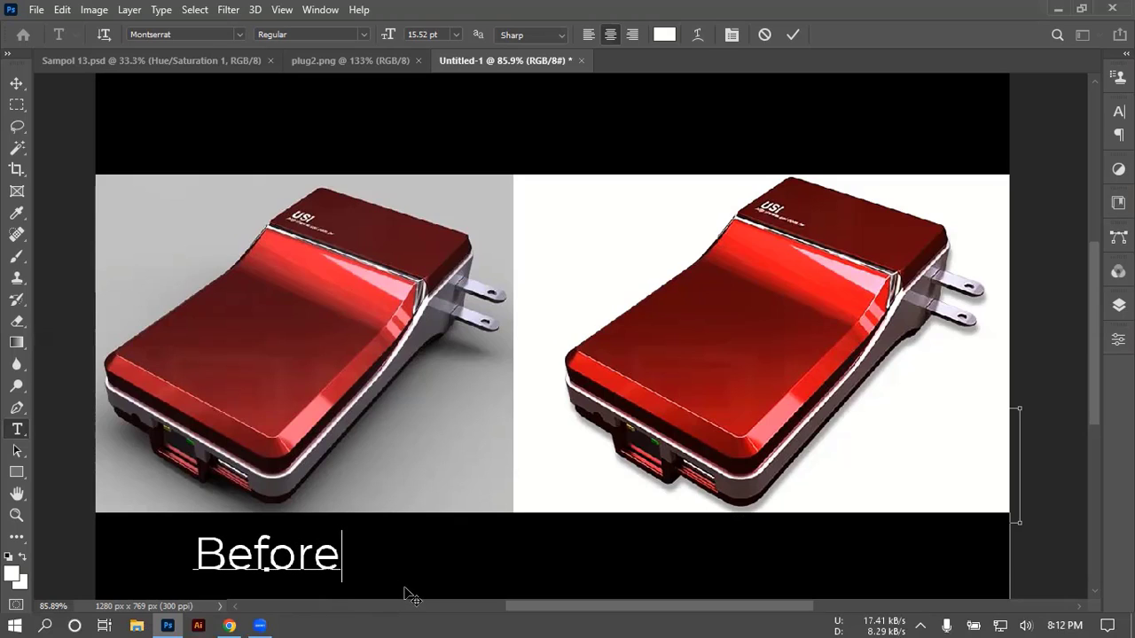
left_click(792, 33)
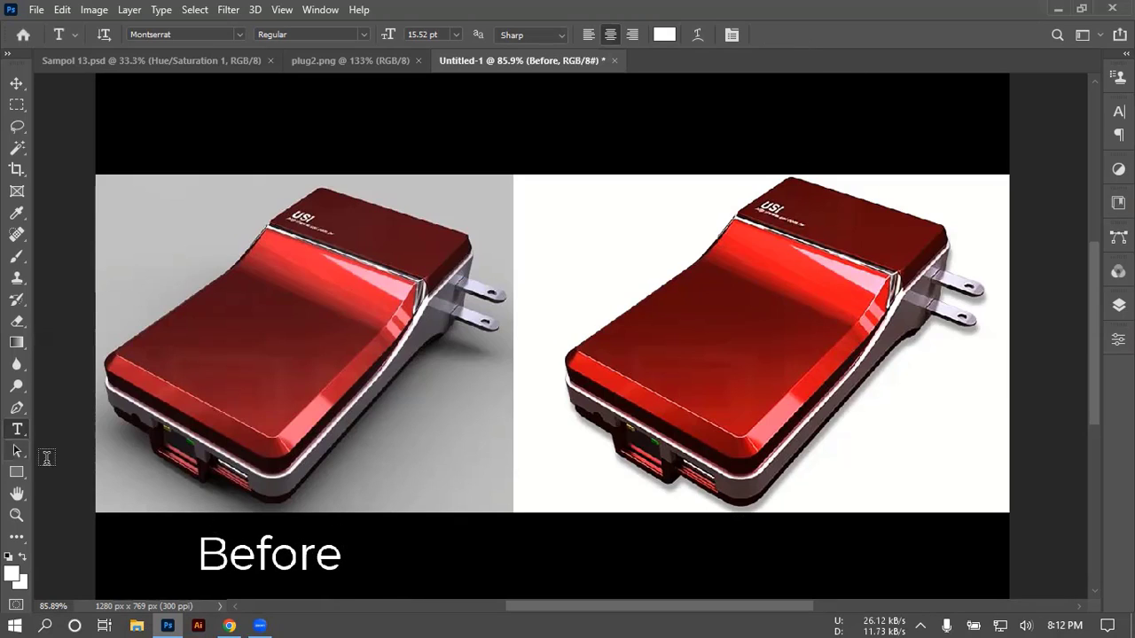
Step: Enter the text "After" at 12 pt on the lower black bar, beside the "Before" label
left_click(650, 550)
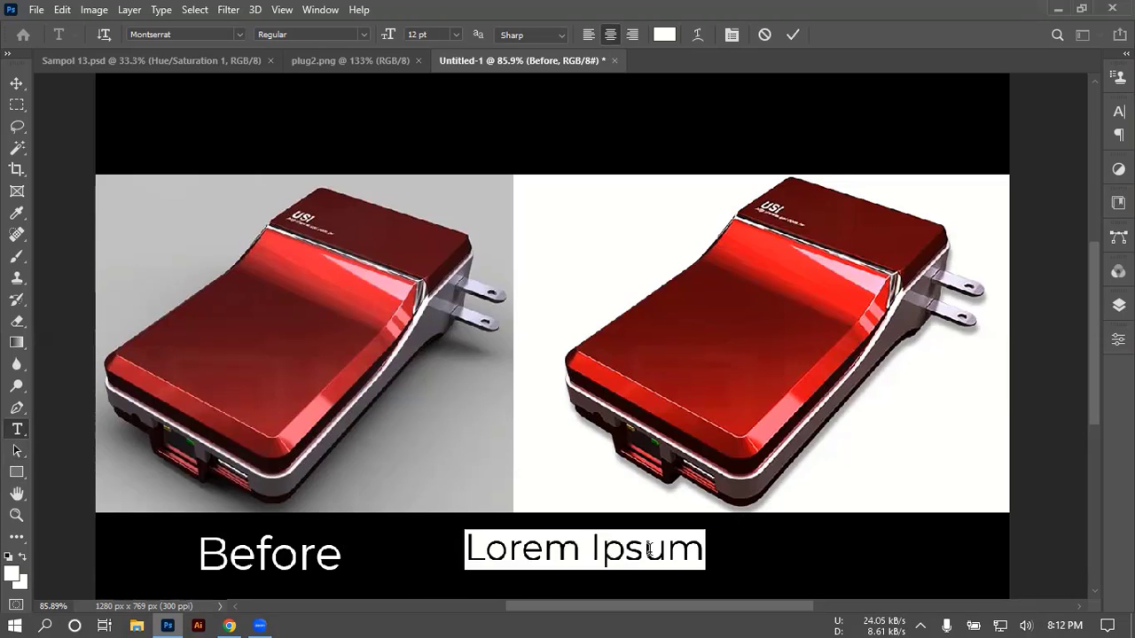
type("A")
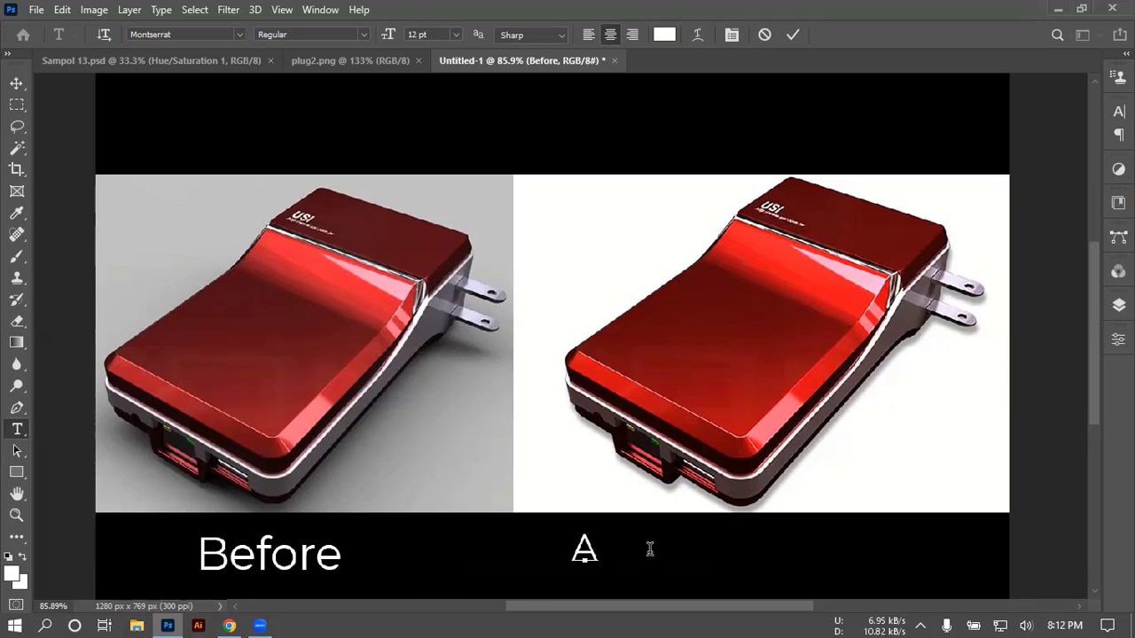
type("gter")
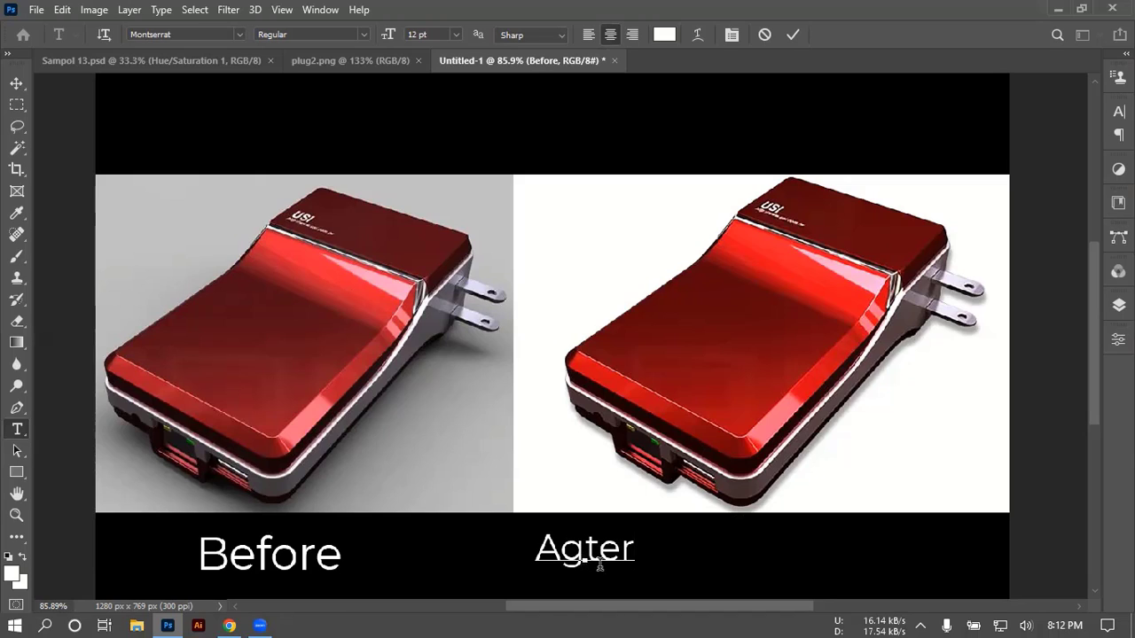
key("BackSpace")
key("BackSpace")
key("BackSpace")
key("BackSpace")
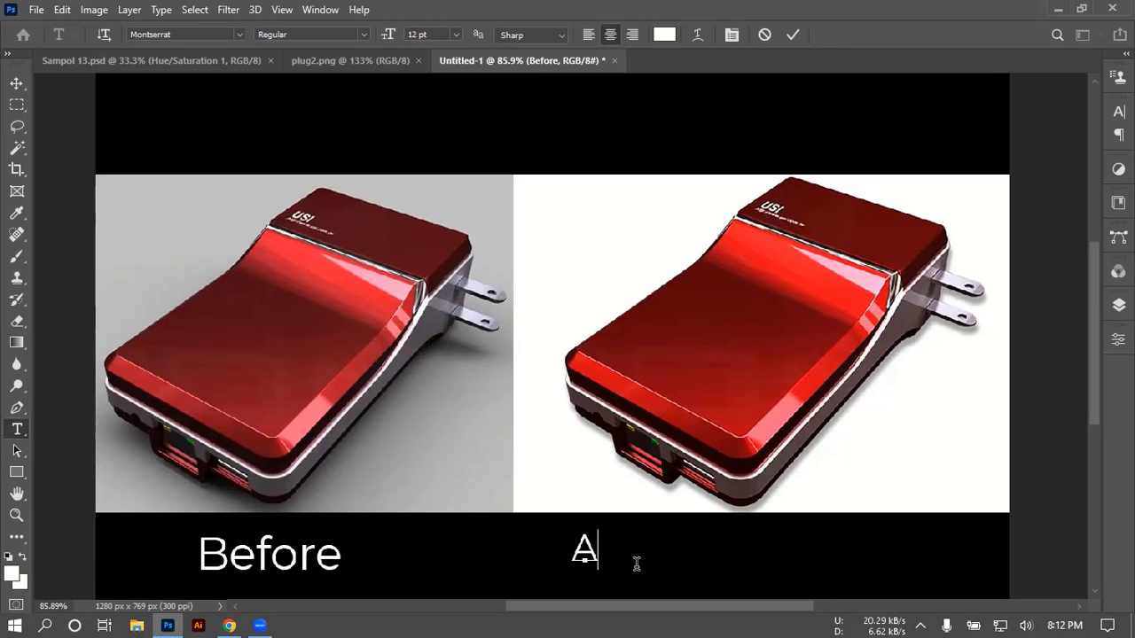
type("f")
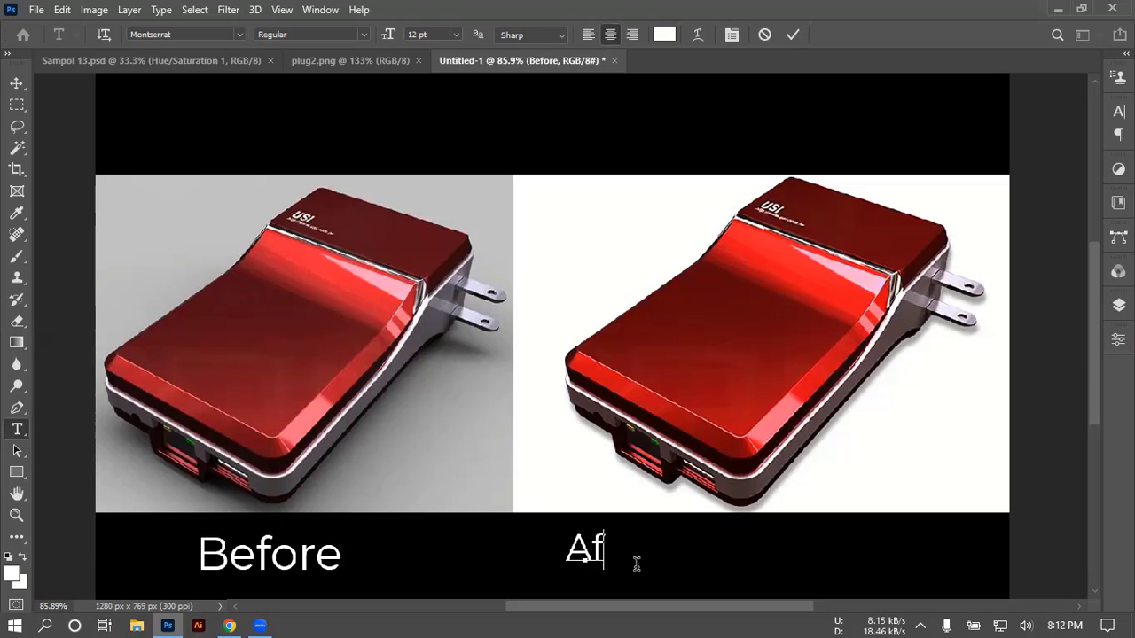
type("ter")
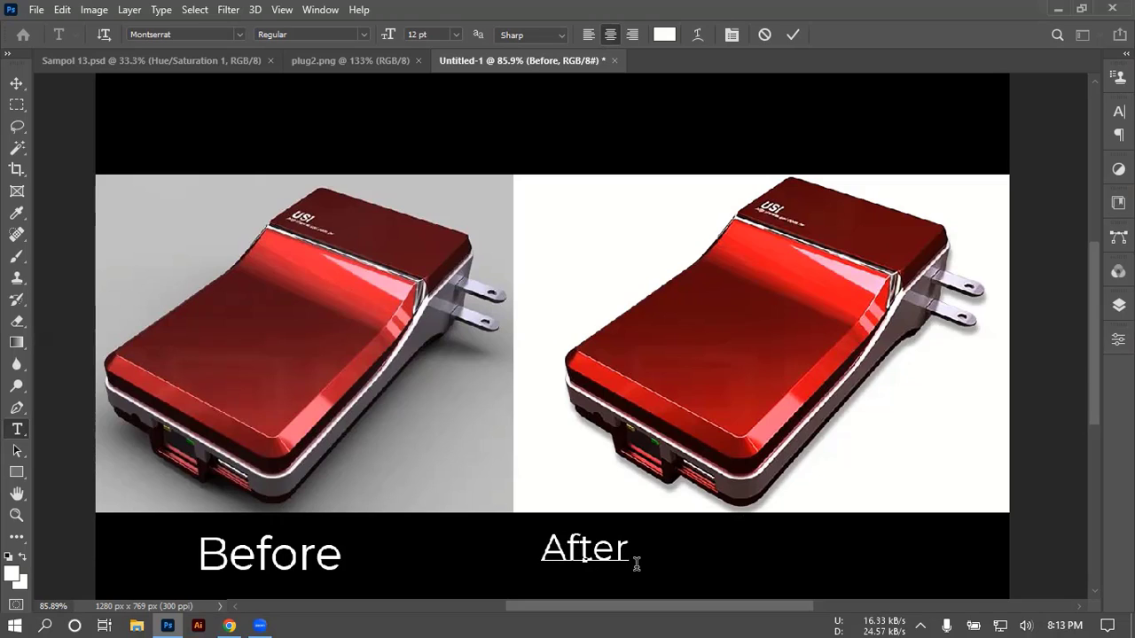
Step: Move the "After" label beneath the white-background plug and enlarge it to about 18.53 pt
left_click_drag(658, 565, 822, 572)
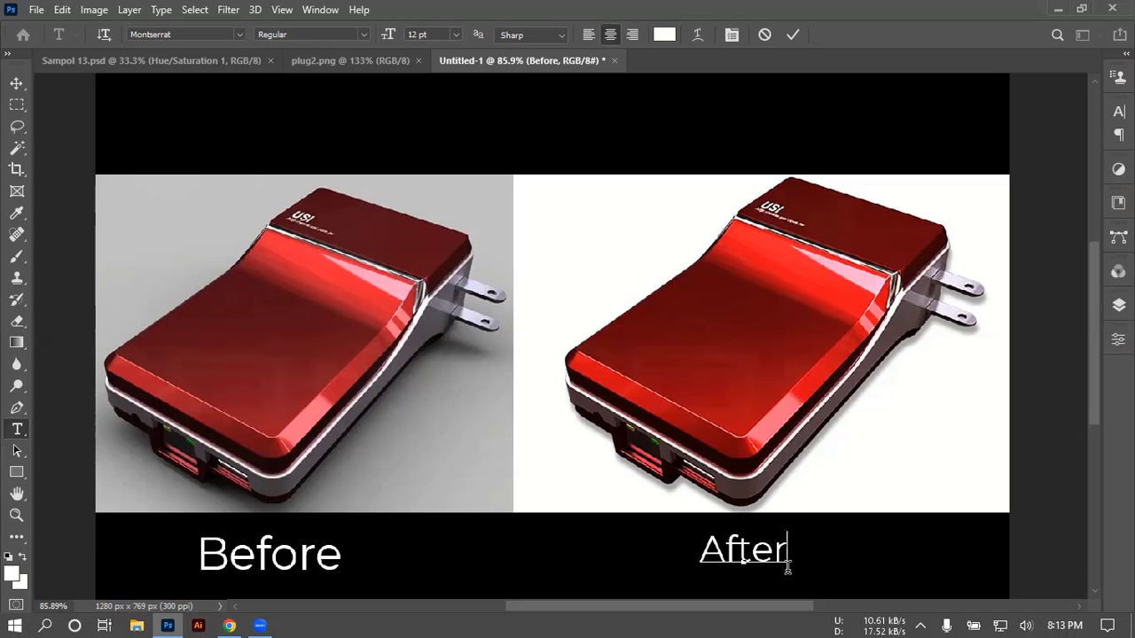
key("ctrl")
left_click_drag(788, 571, 835, 589)
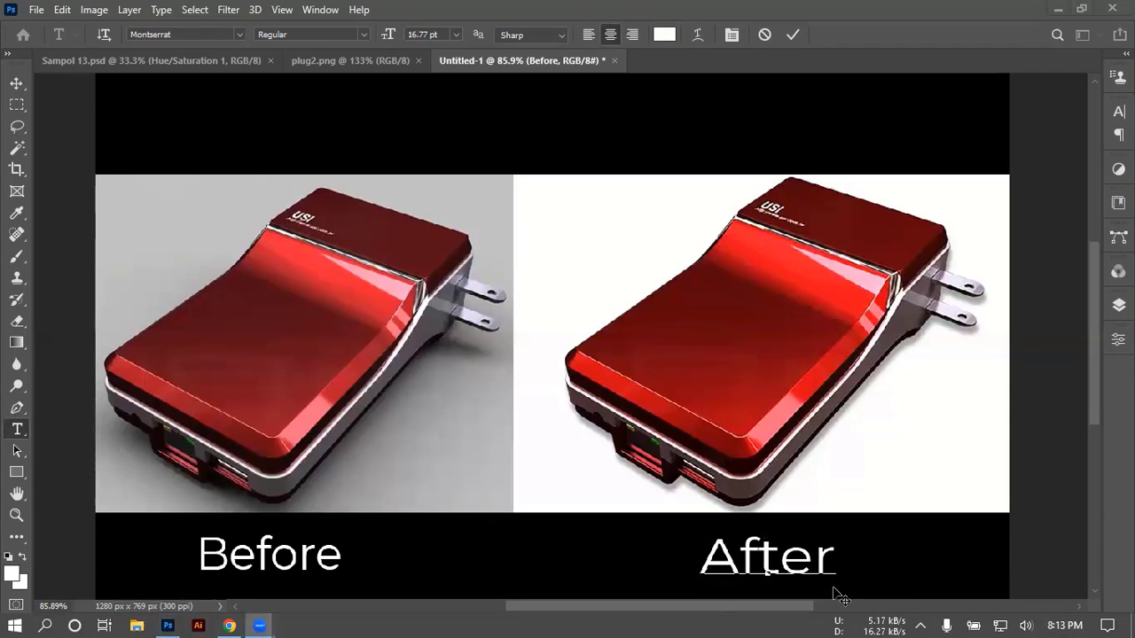
key("ctrl")
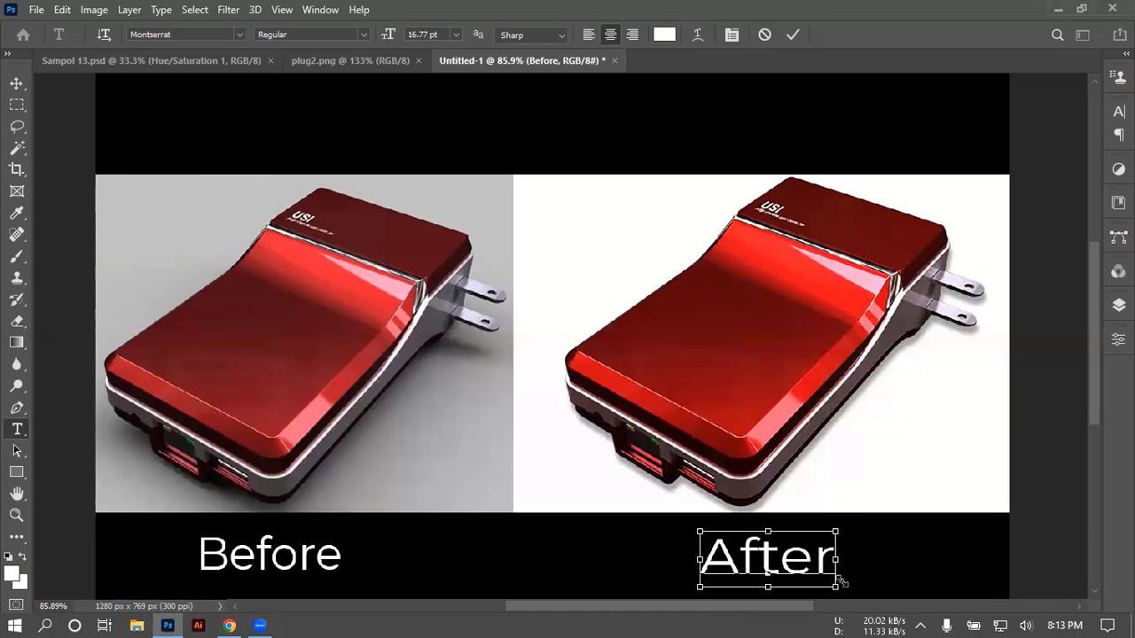
left_click_drag(835, 587, 871, 578)
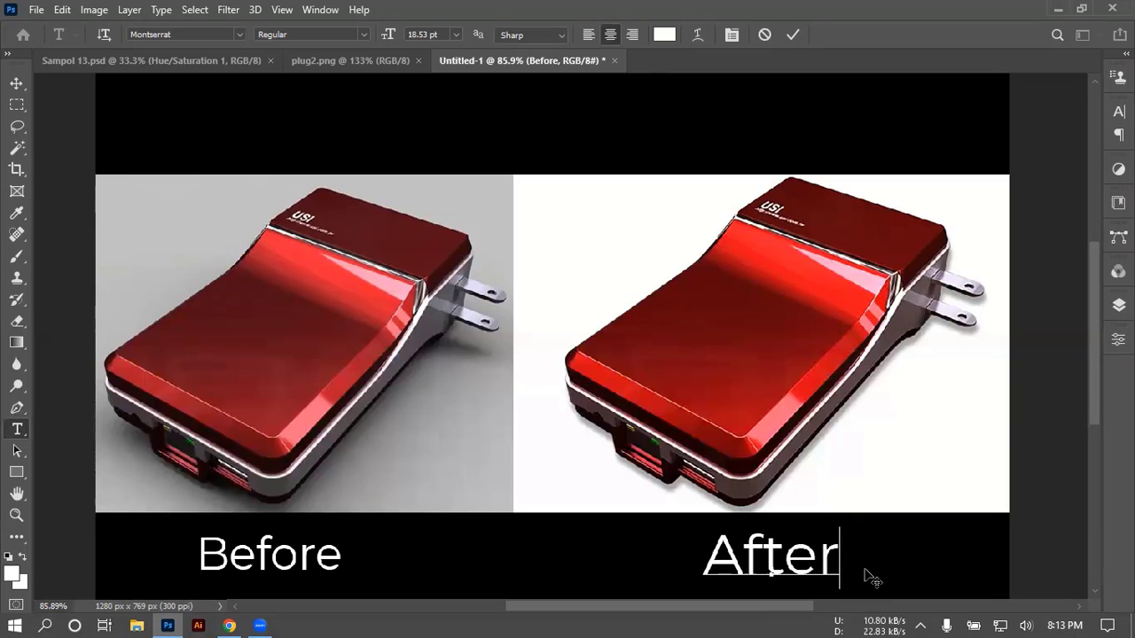
left_click(793, 35)
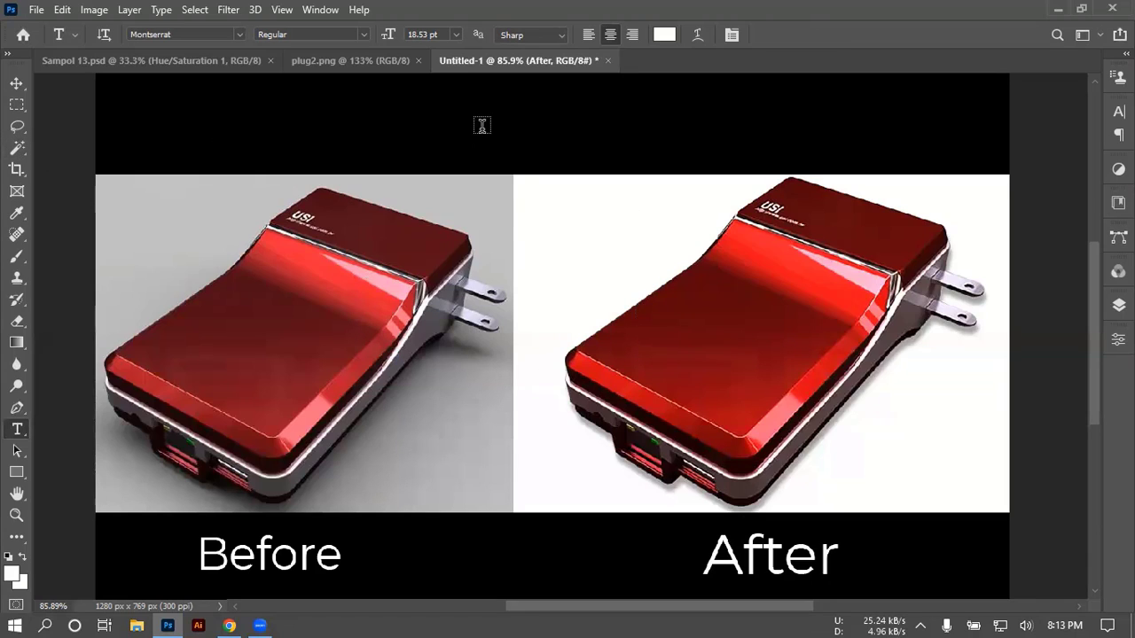
Step: Add the title text "background Removal" at 12 pt on the upper black bar
left_click(431, 131)
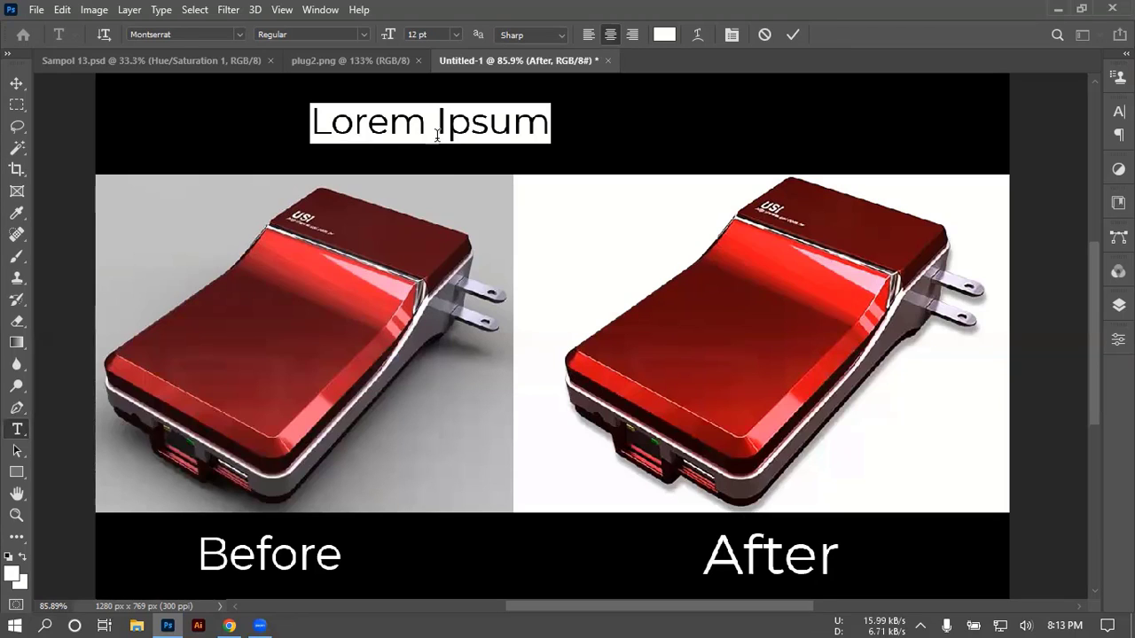
type("back")
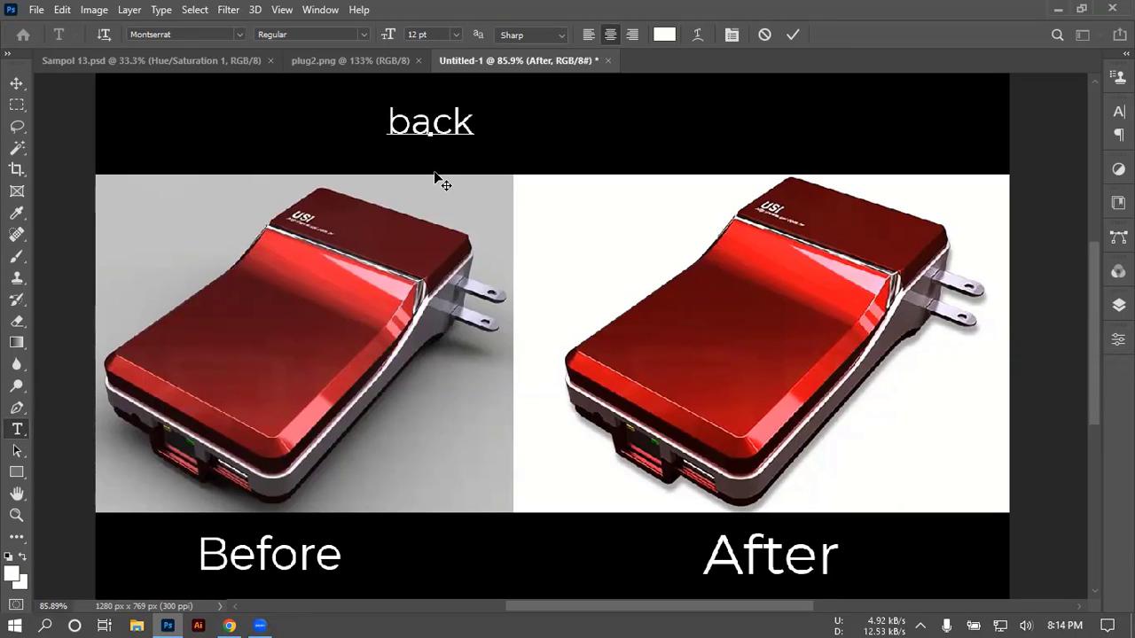
type("grou")
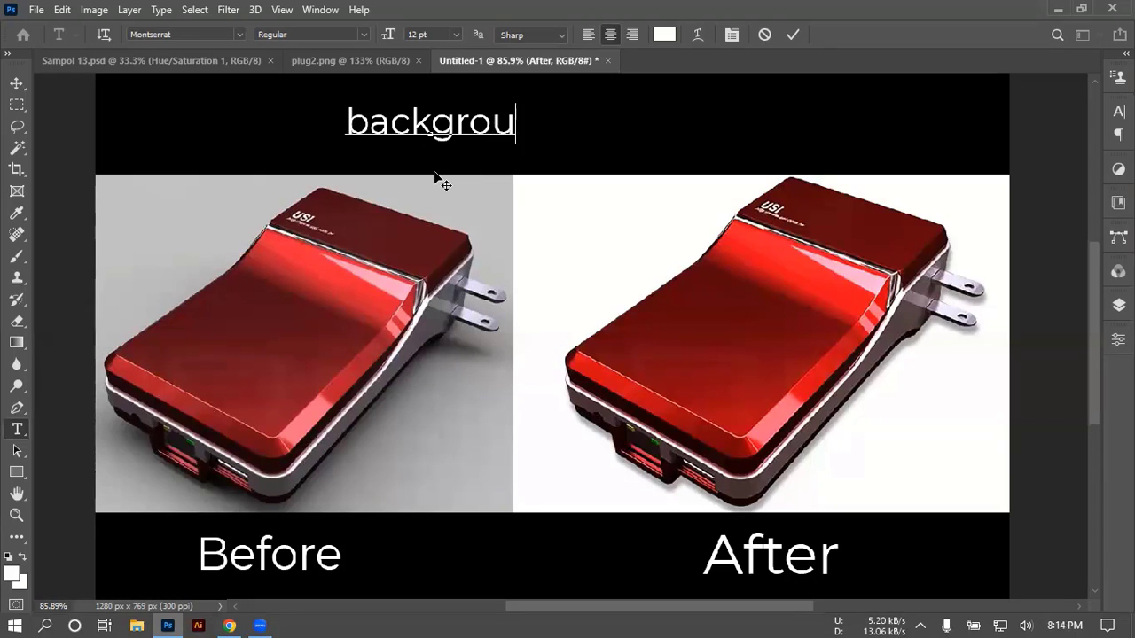
type("nd R")
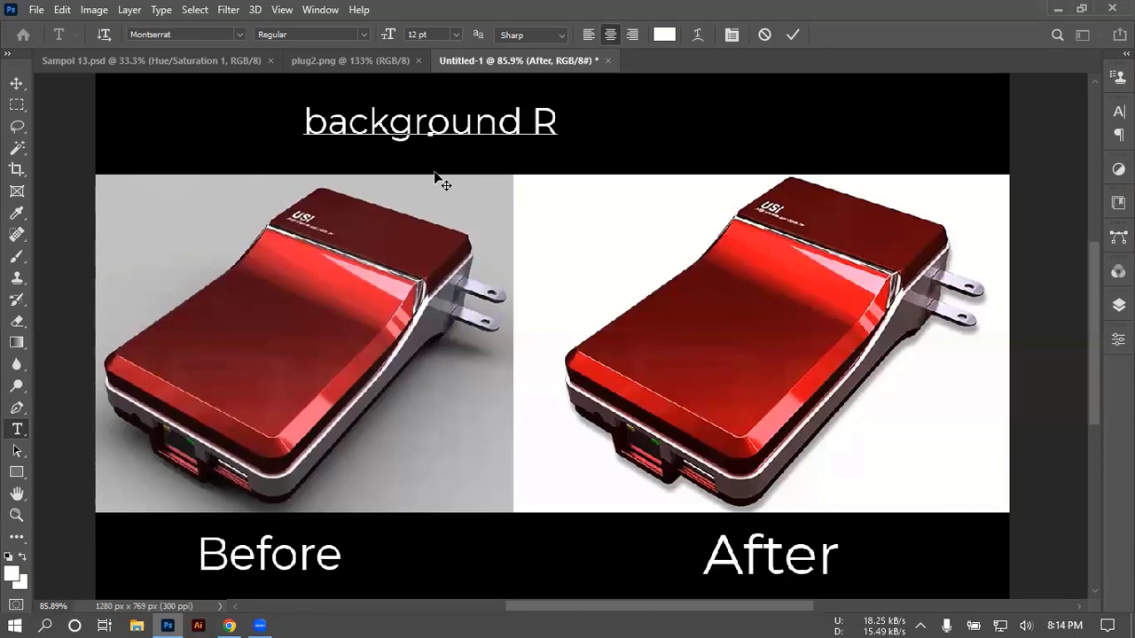
type("emov")
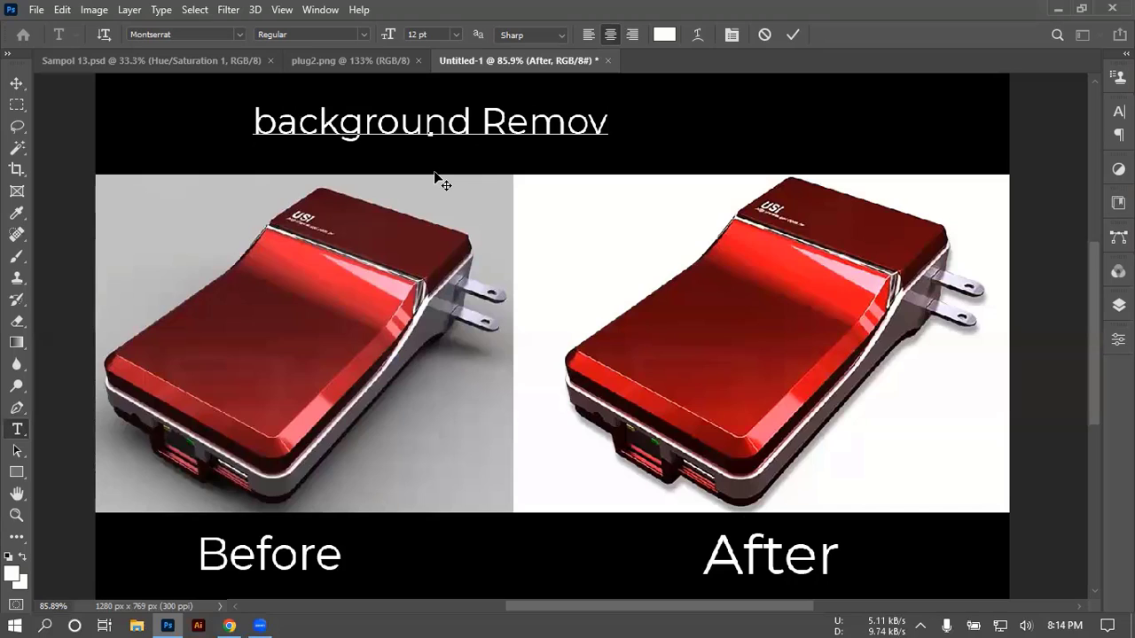
type("al")
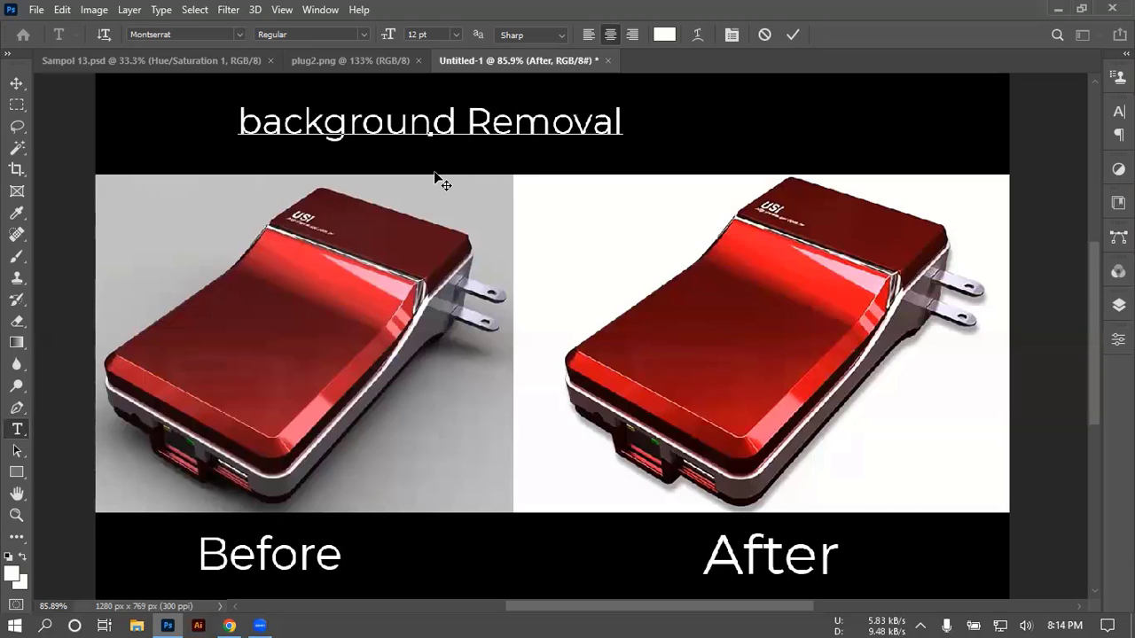
Step: Enlarge the "background Removal" title to about 21.29 pt and centre it horizontally on the upper black bar
key("ctrl")
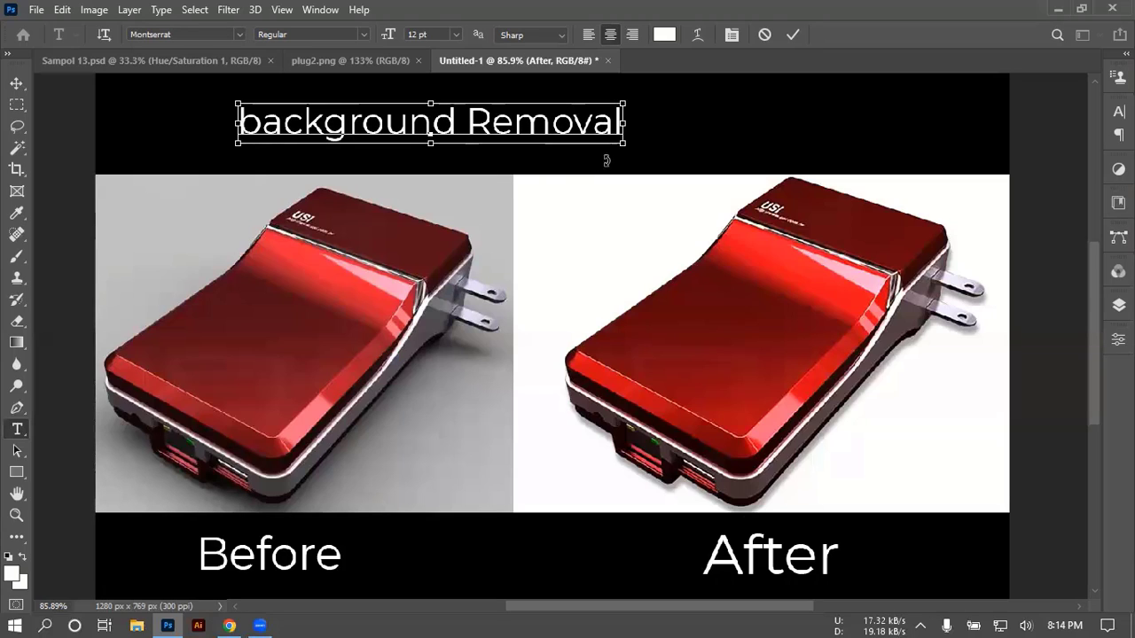
left_click_drag(621, 145, 773, 193)
left_click(19, 86)
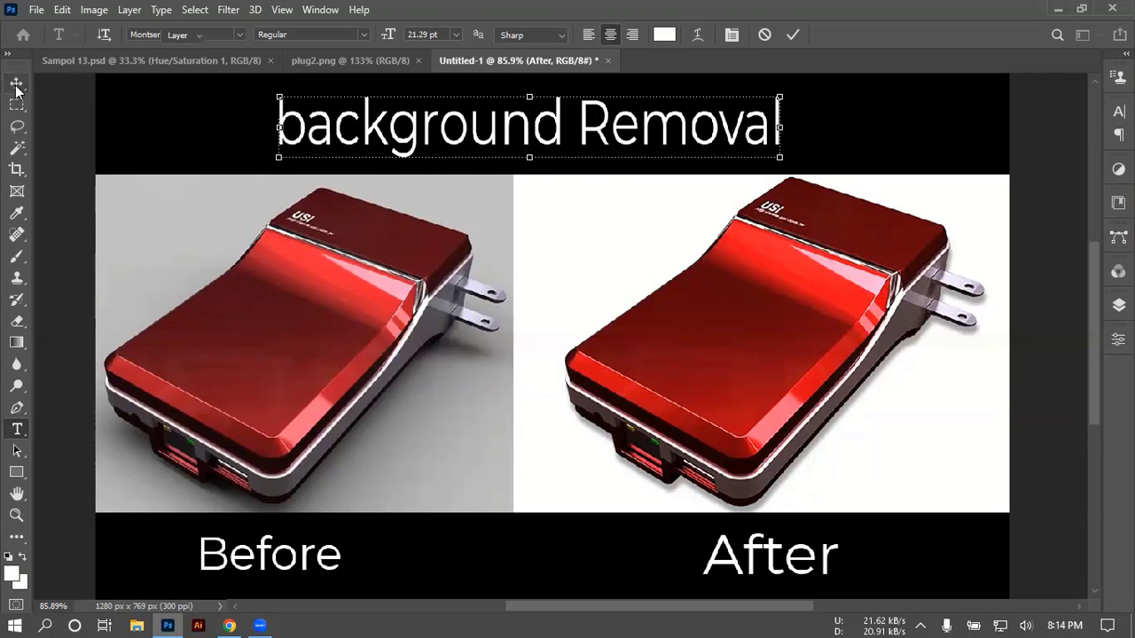
left_click_drag(547, 147, 568, 147)
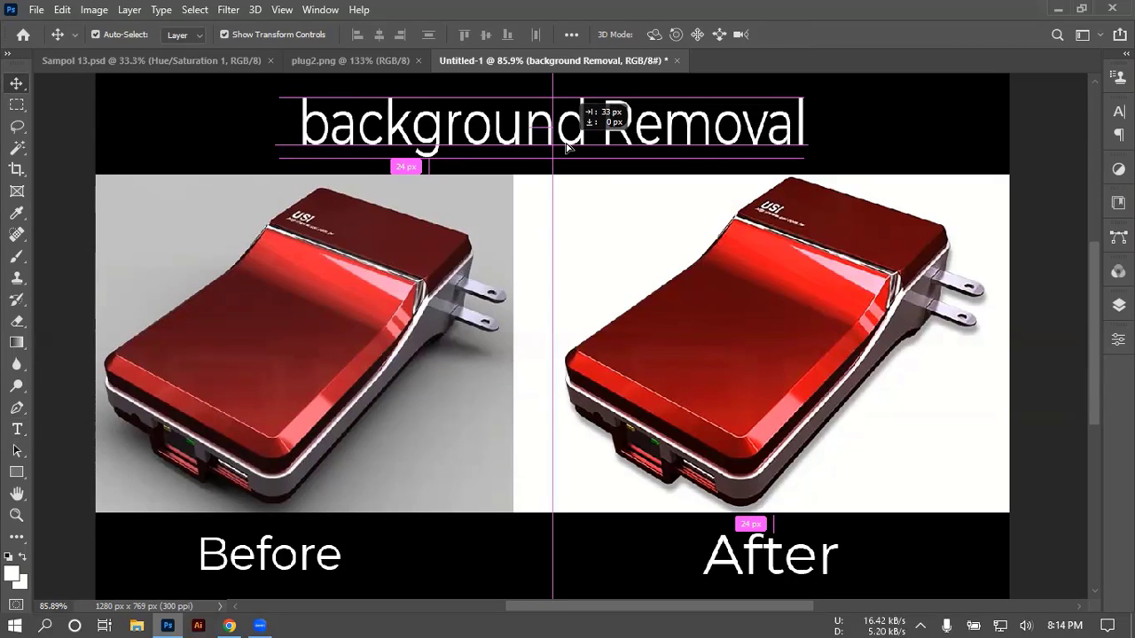
left_click_drag(567, 147, 568, 147)
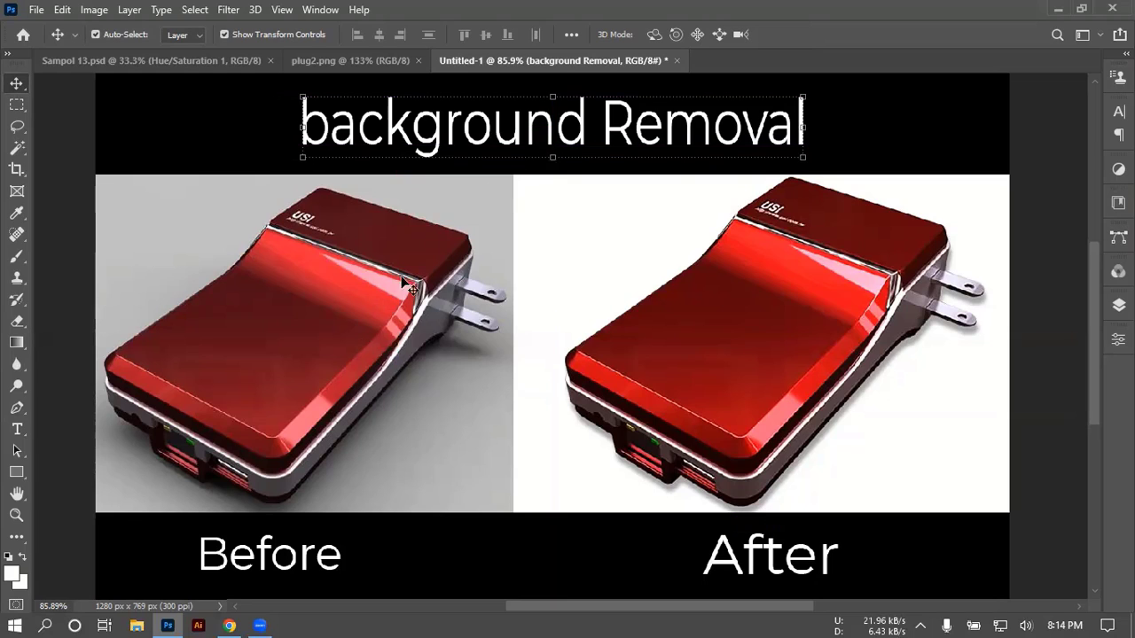
Step: Centre the "Before" label beneath the grey picture and nudge the "After" label slightly down
left_click_drag(301, 564, 327, 556)
left_click(775, 563)
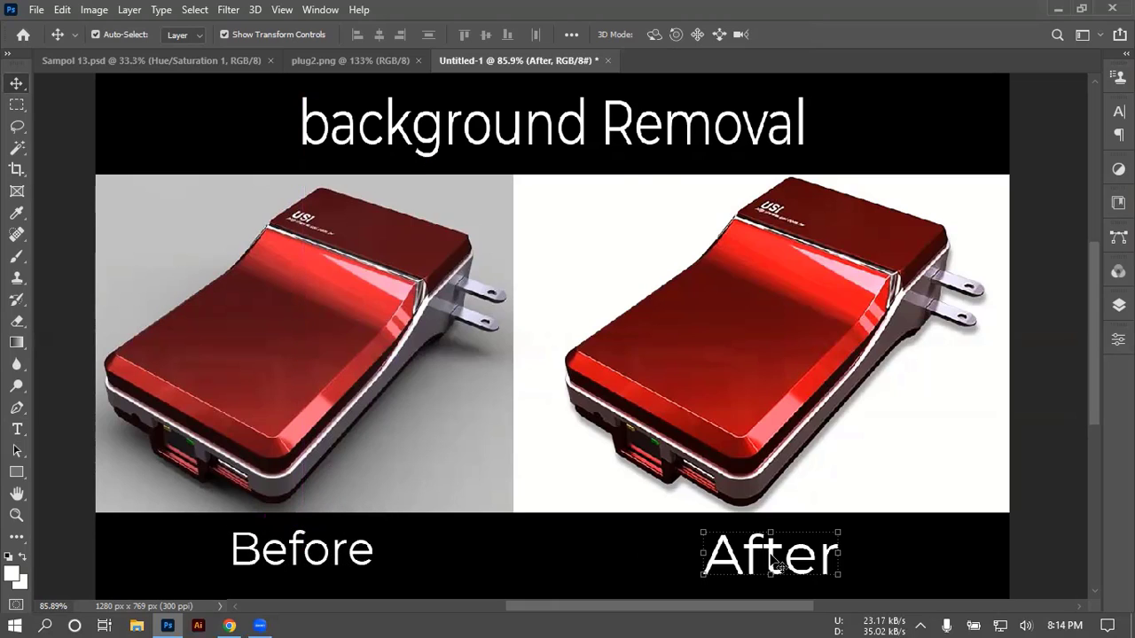
mouse_move(776, 560)
left_mouse_down()
mouse_move(745, 561)
mouse_move(792, 561)
mouse_move(769, 561)
left_mouse_up()
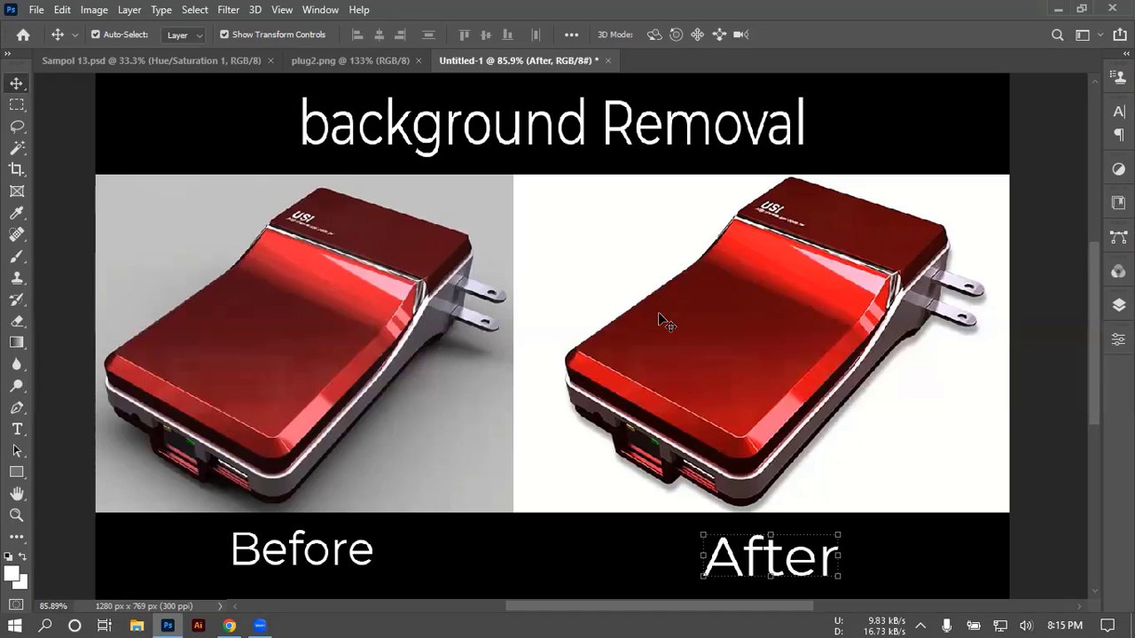
Step: Open the Adobe_Photoshop_CC_icon.svg.png image from the "New folder" directory on the Desktop
left_click(37, 12)
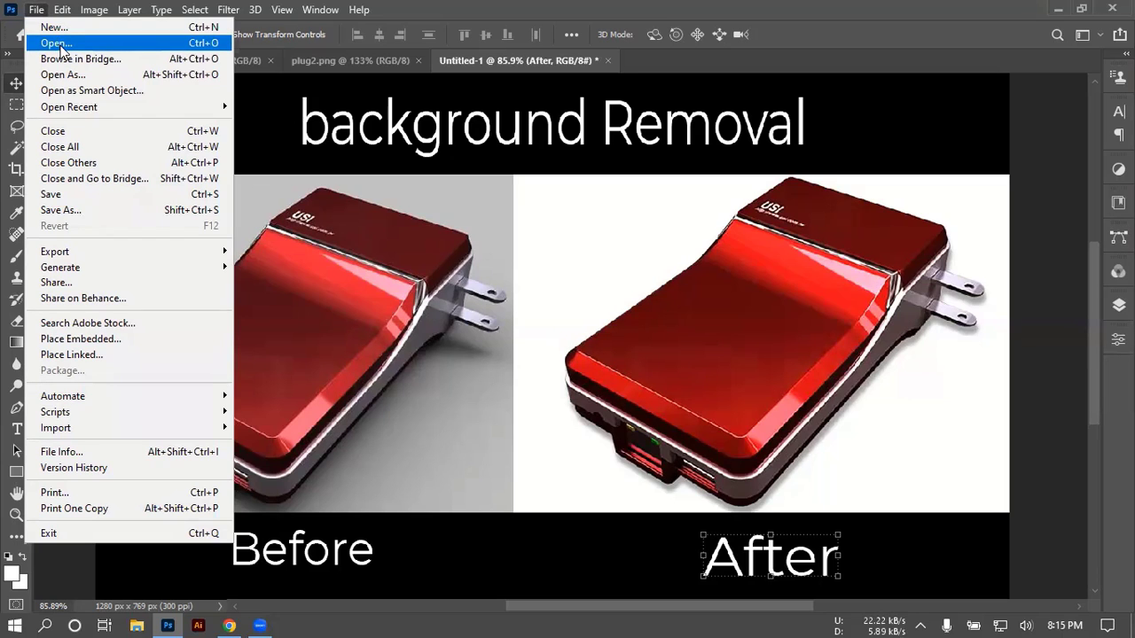
left_click(60, 46)
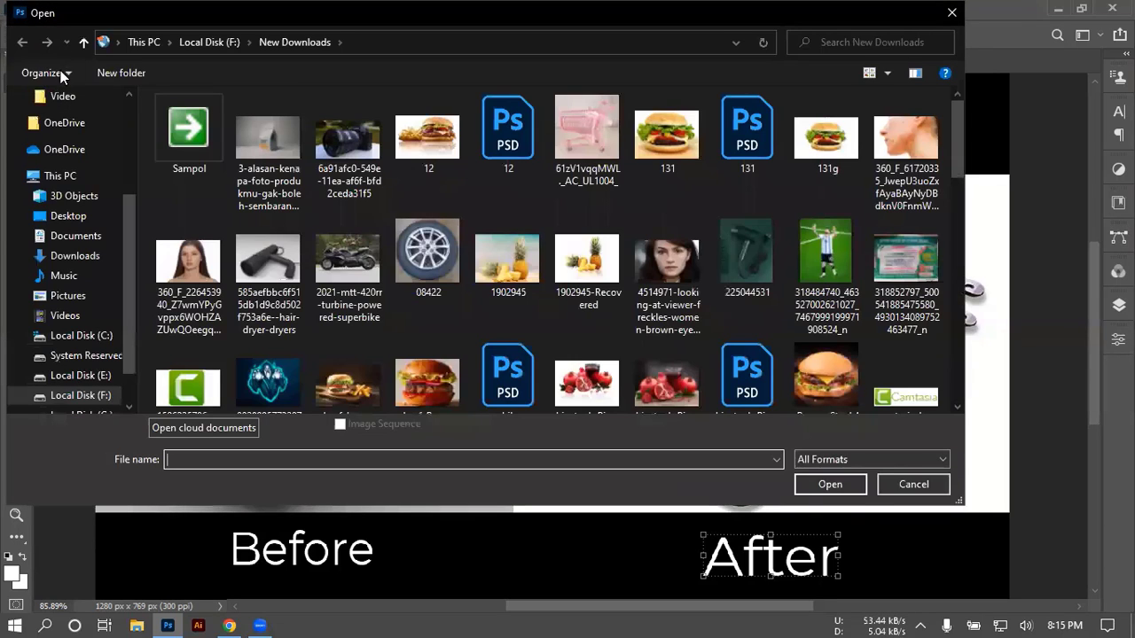
left_click(75, 256)
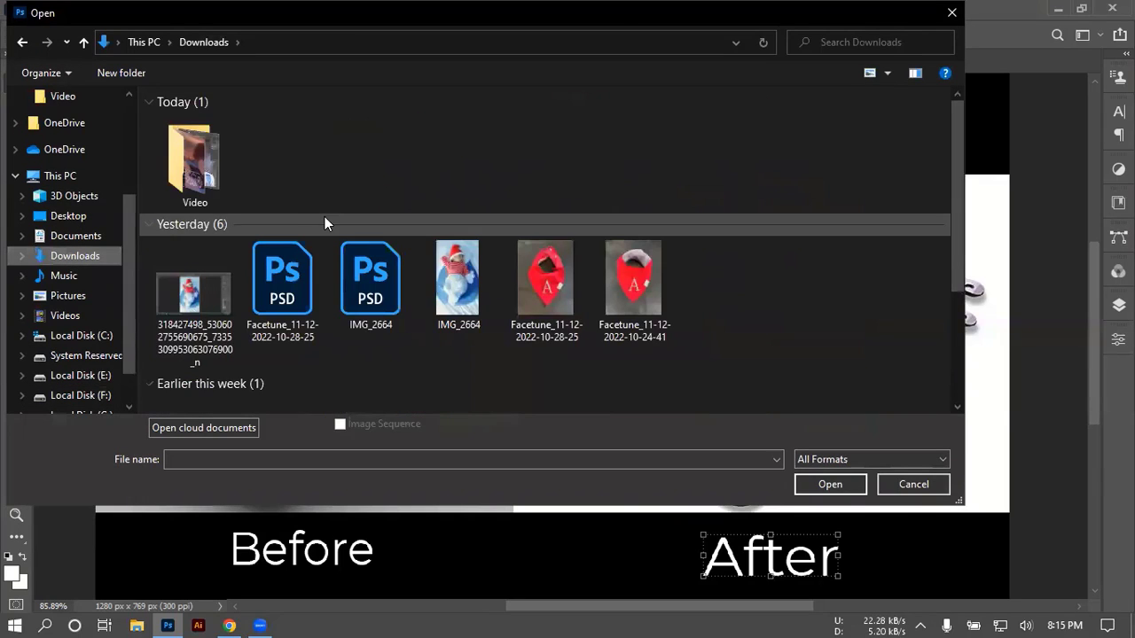
scroll(102, 389, "down", 1)
left_click(81, 396)
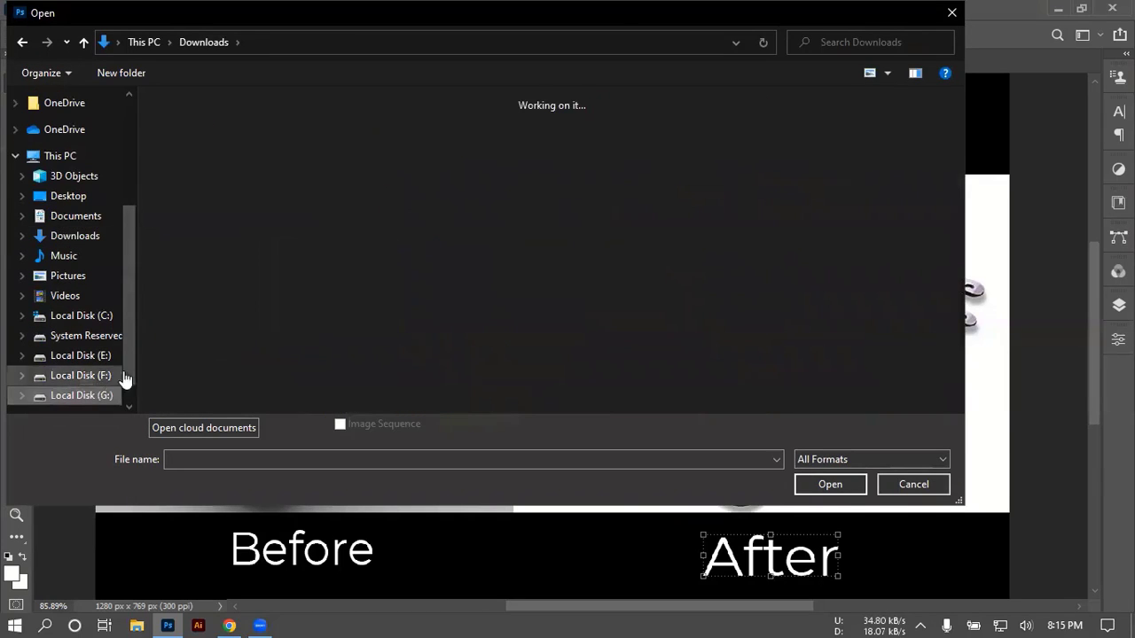
left_click(64, 196)
double_click(231, 176)
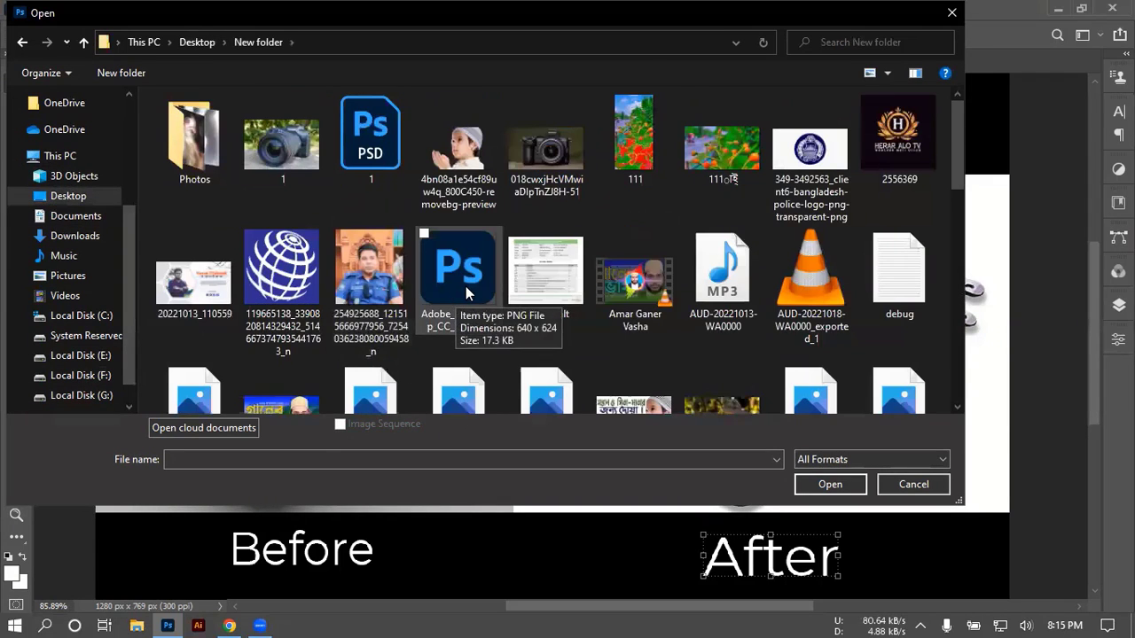
left_click(465, 286)
left_click(818, 485)
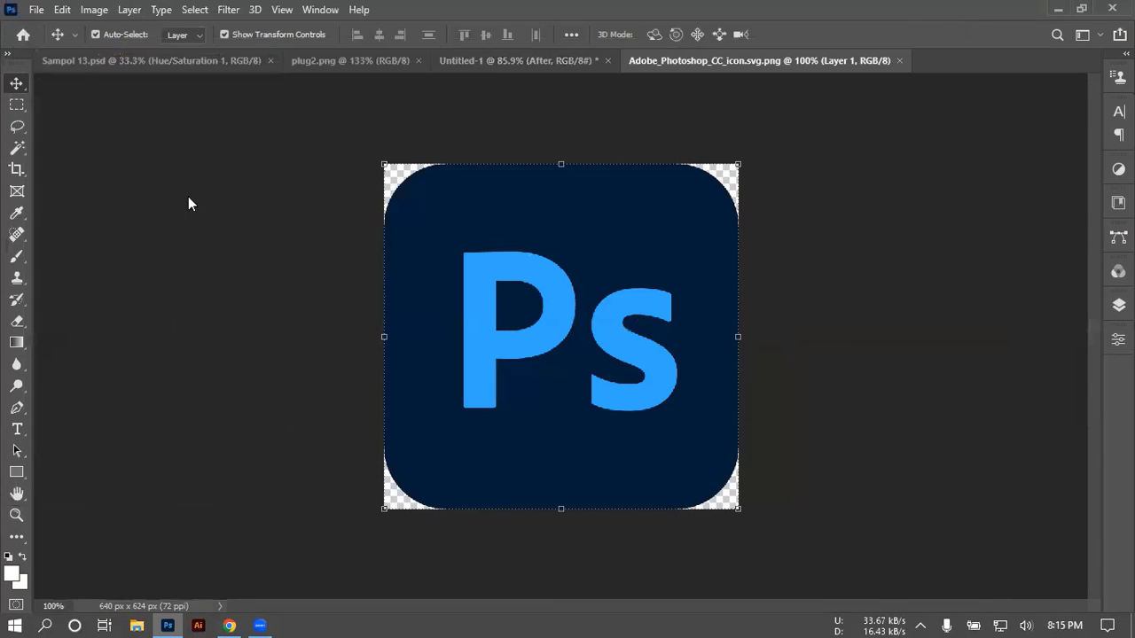
Step: Bring the Ps icon into the Untitled-1 document and scale it to about 12.66% over the lower part of the seam between the two pictures
left_click_drag(523, 333, 496, 308)
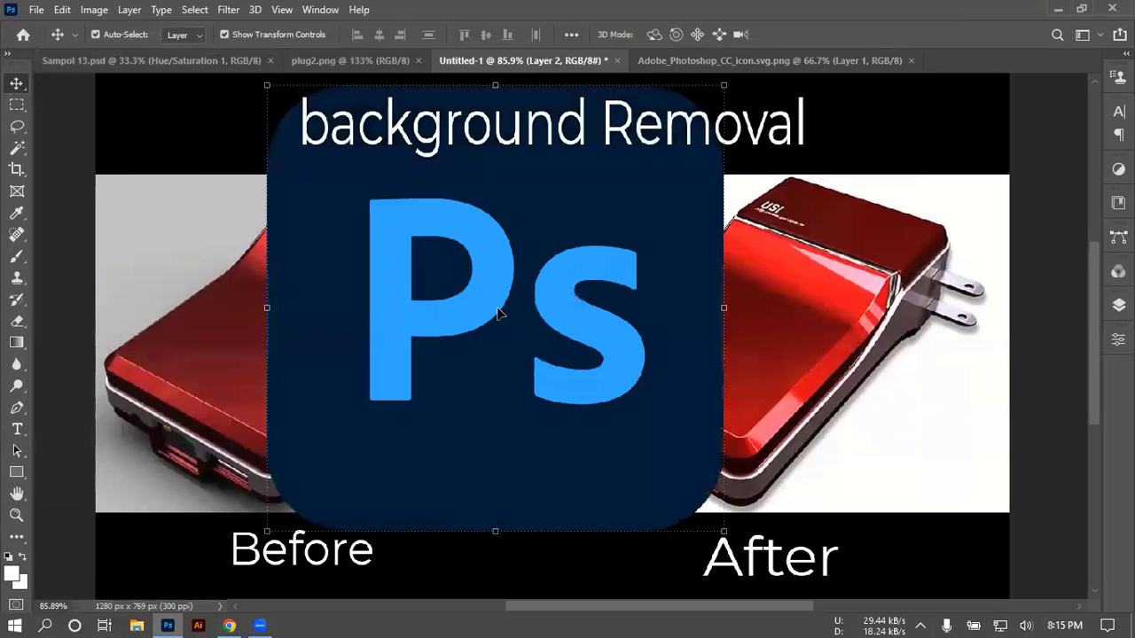
left_click_drag(725, 530, 514, 461)
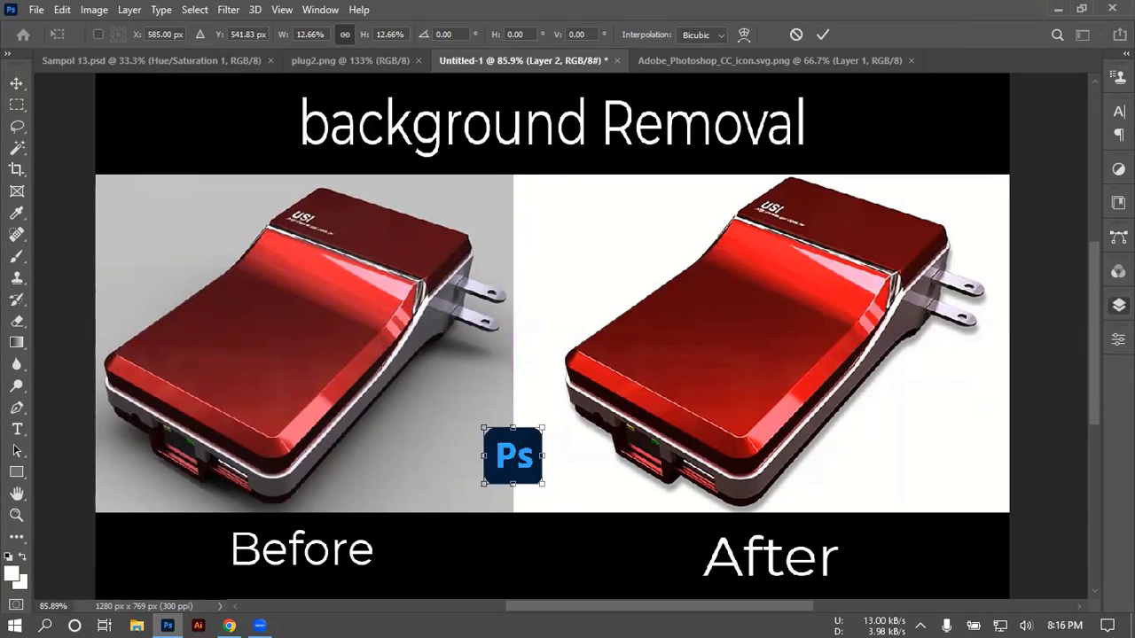
left_click(1118, 305)
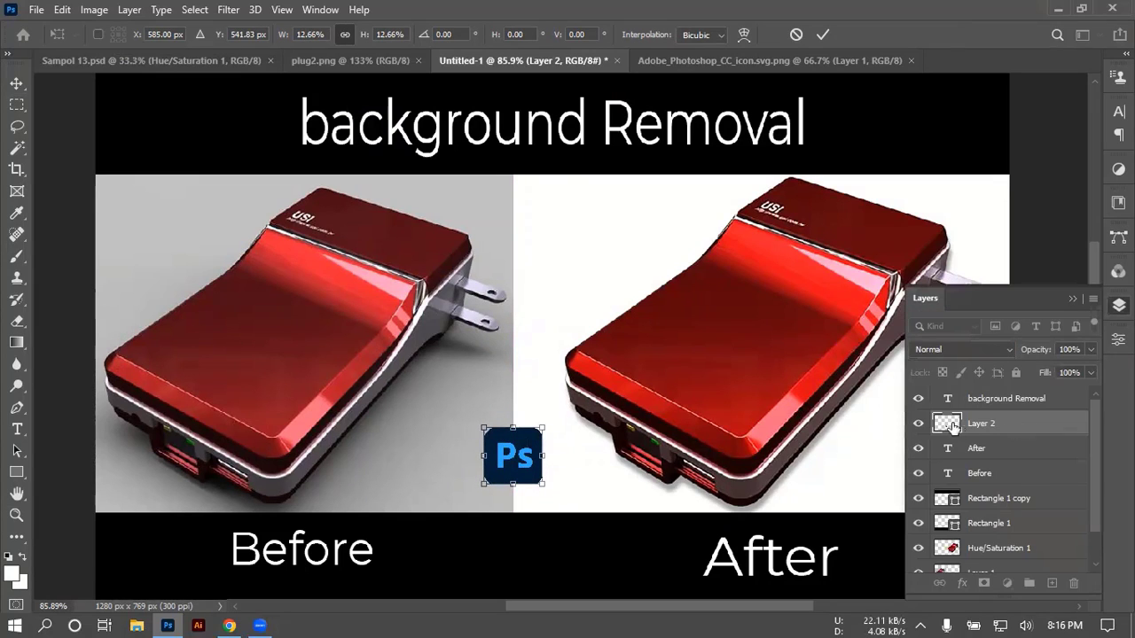
key("Return")
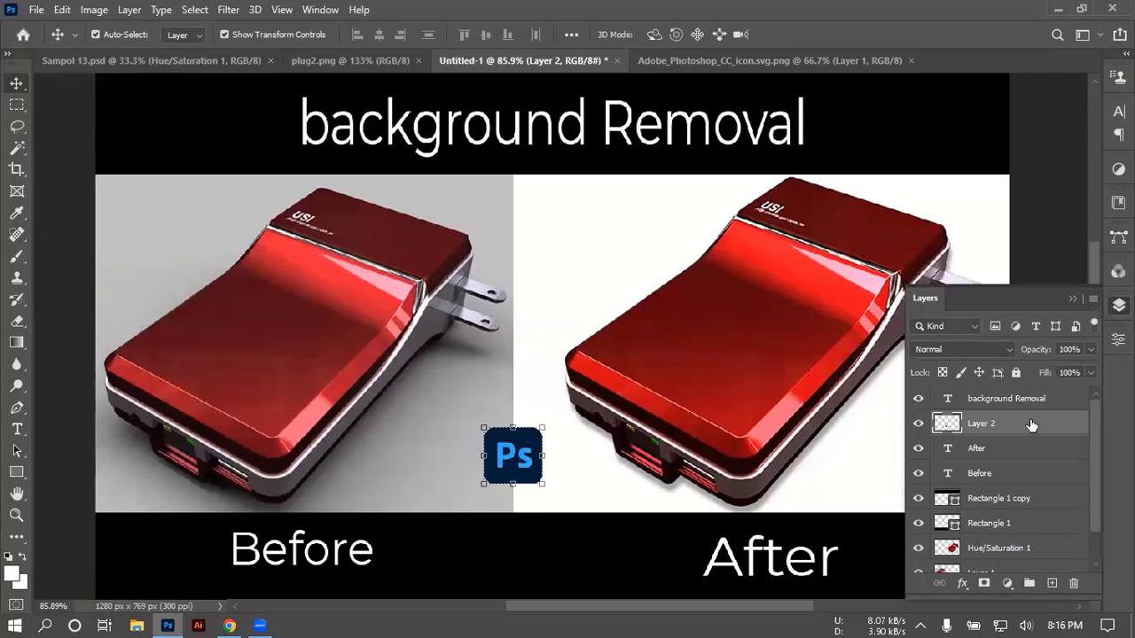
Step: Apply a Stroke and a Drop Shadow layer style to the Ps icon on Layer 2
double_click(1031, 426)
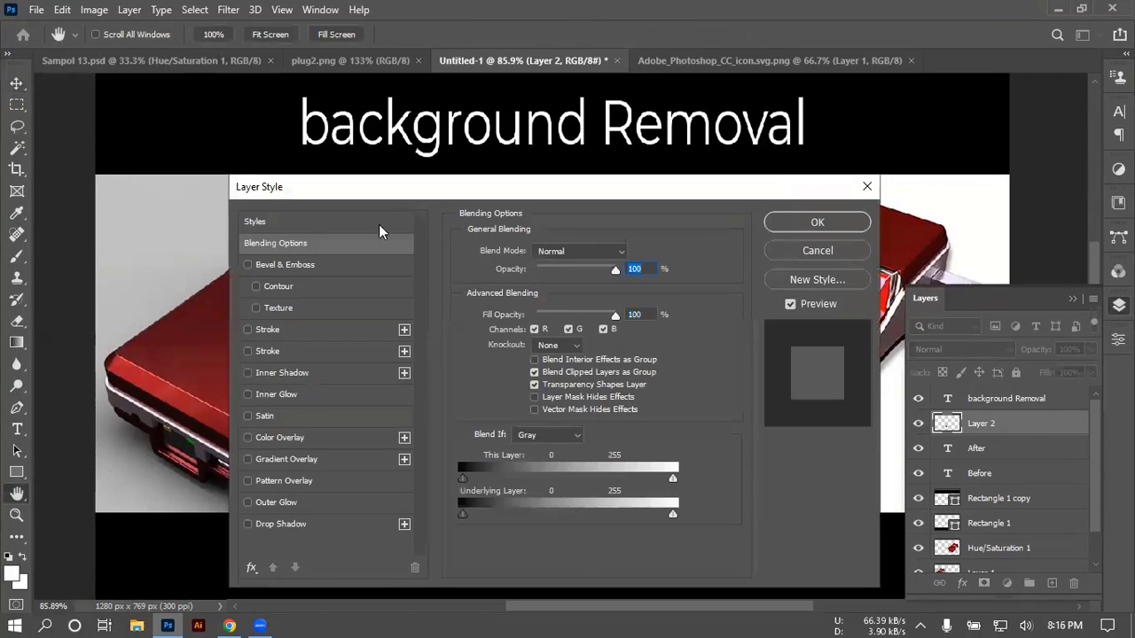
left_click_drag(366, 194, 813, 155)
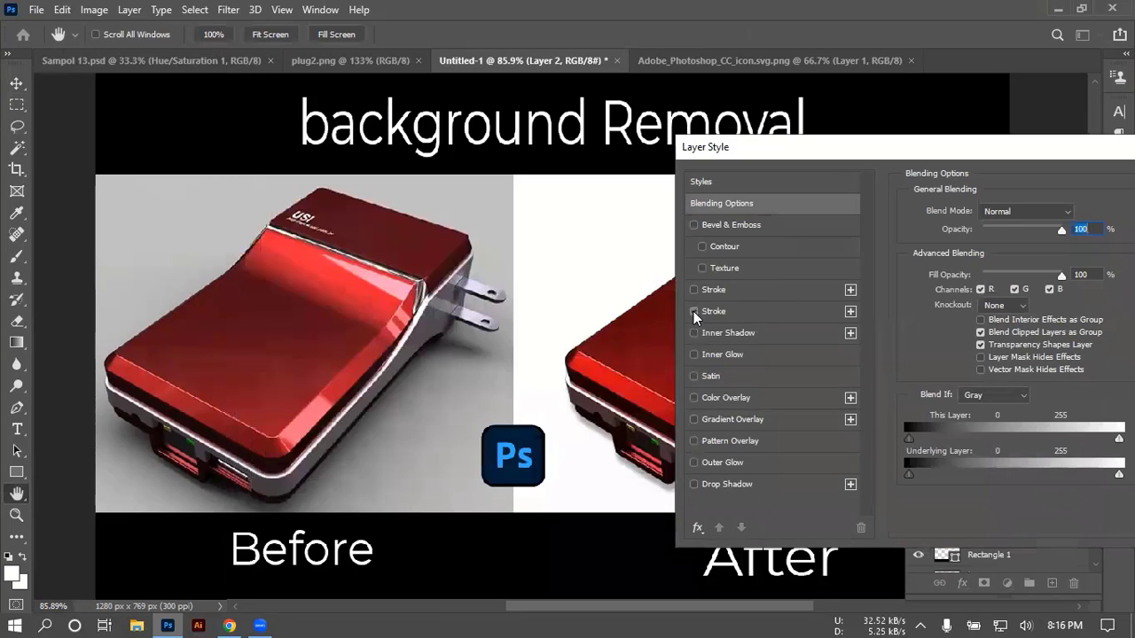
left_click(694, 290)
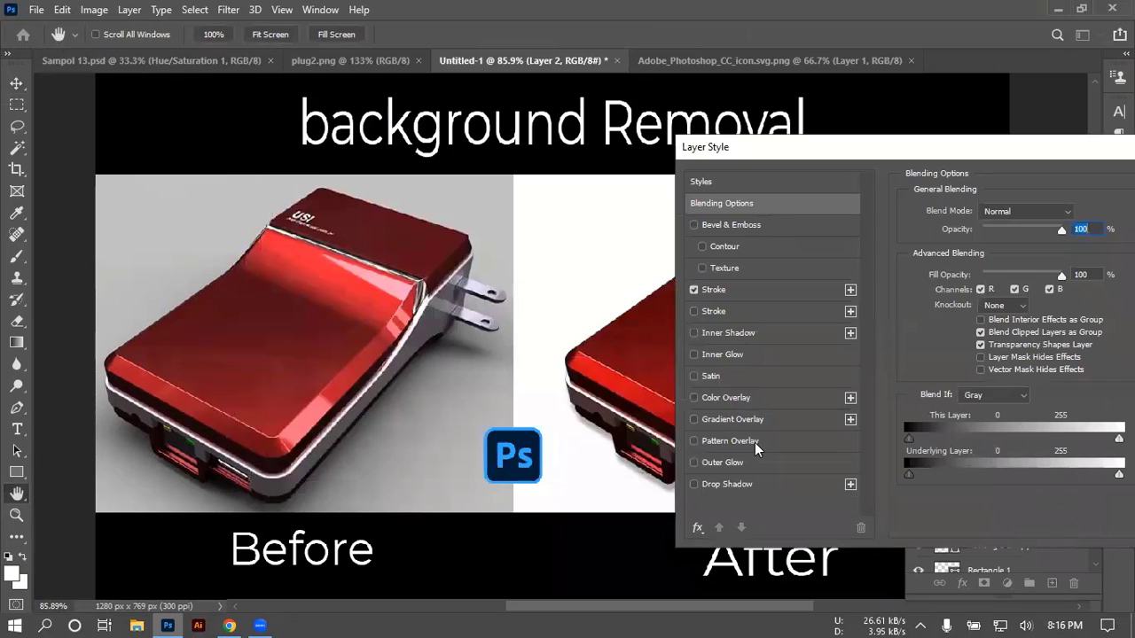
left_click(694, 487)
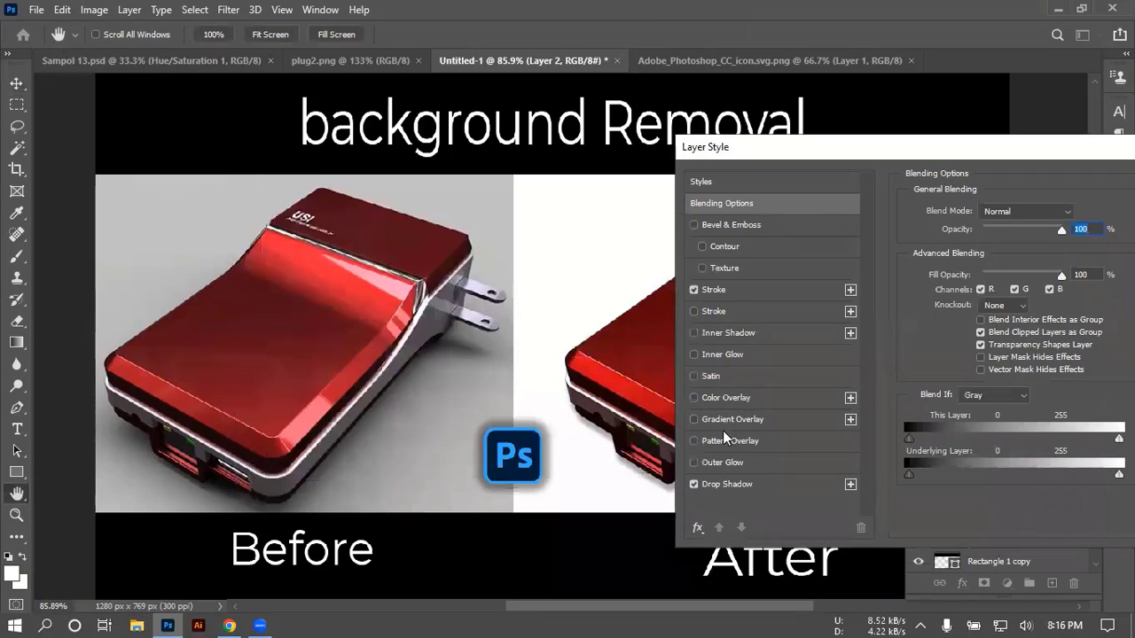
left_click_drag(1019, 153, 526, 148)
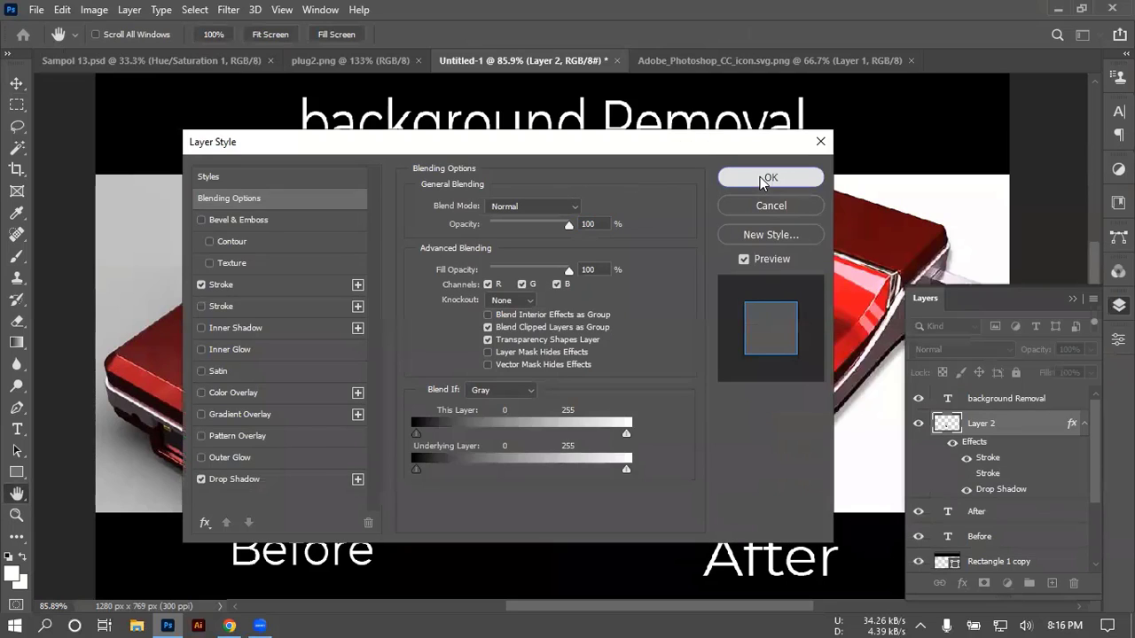
key("Return")
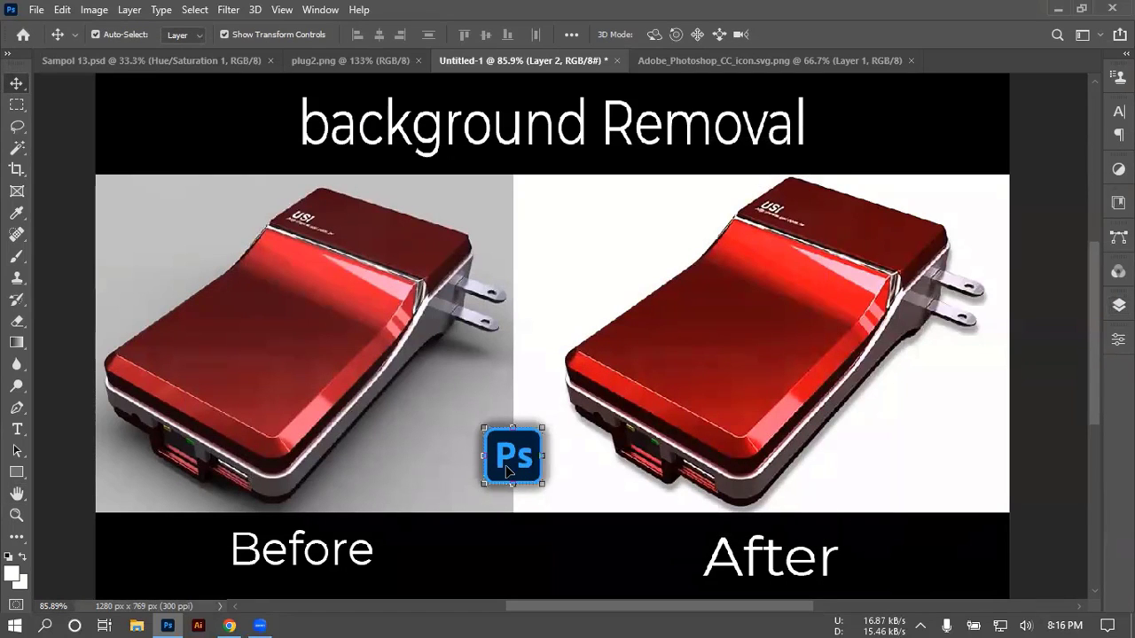
left_click(1114, 307)
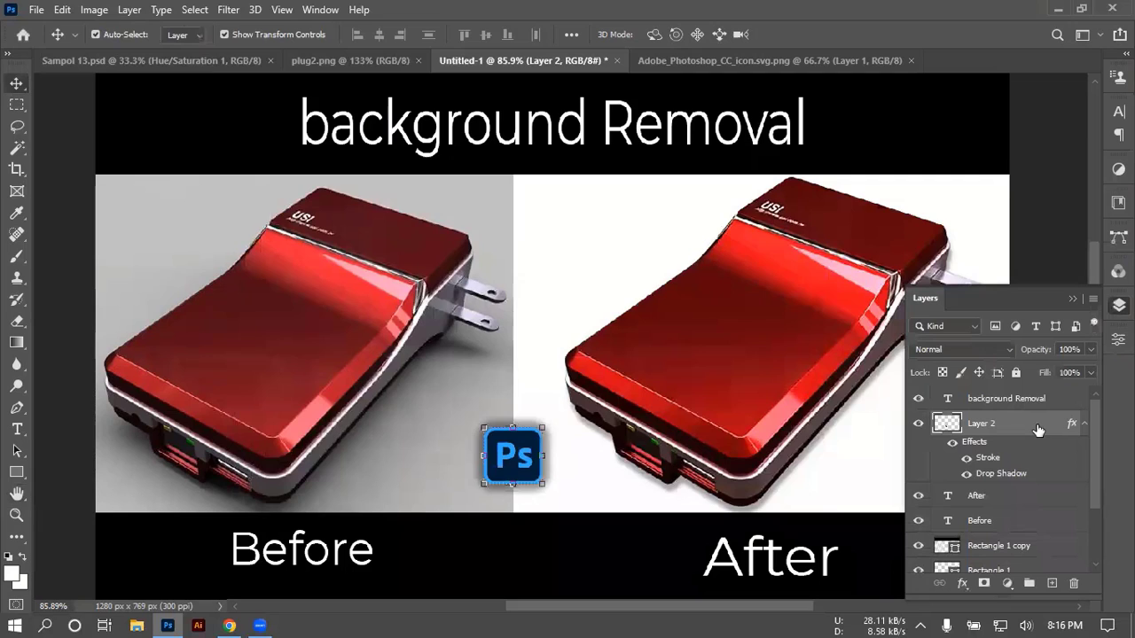
double_click(1038, 430)
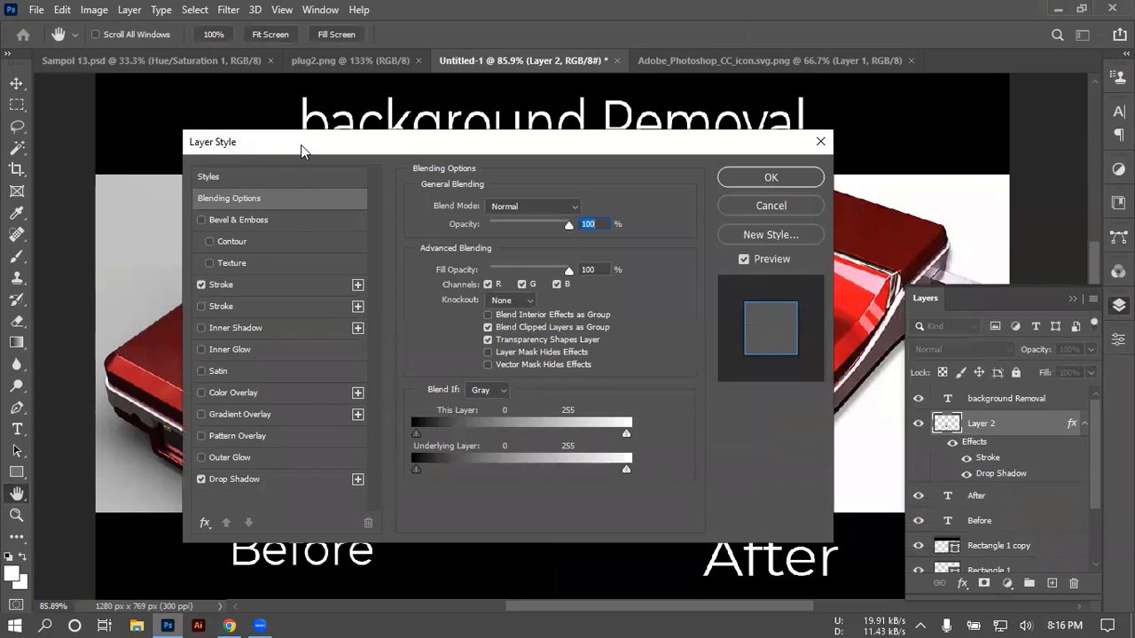
left_click_drag(302, 151, 328, 156)
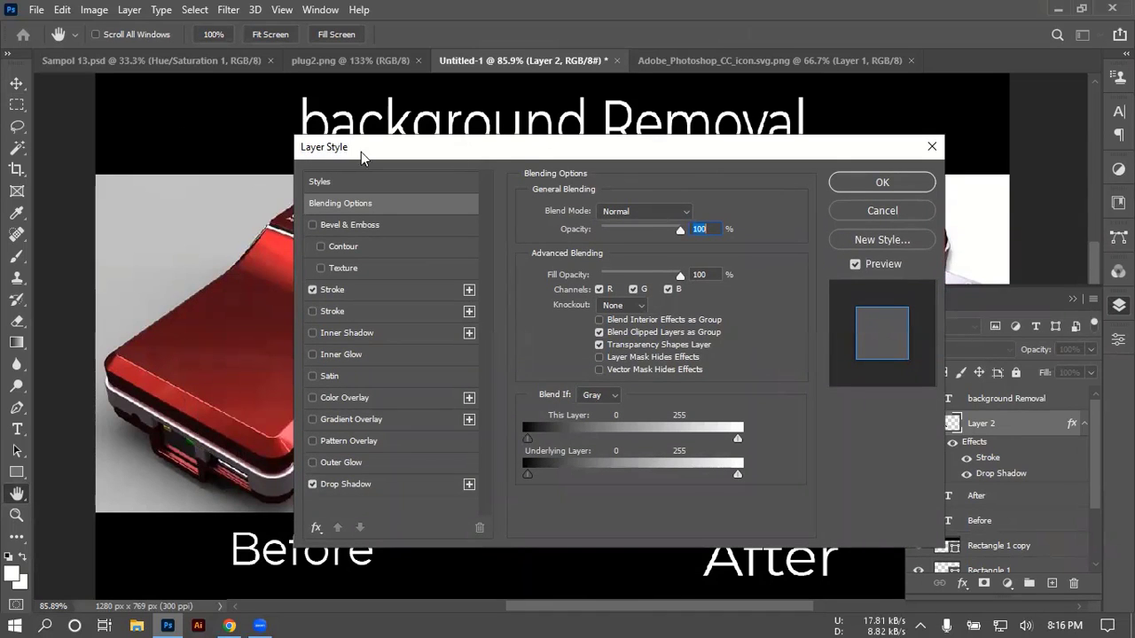
left_click(320, 10)
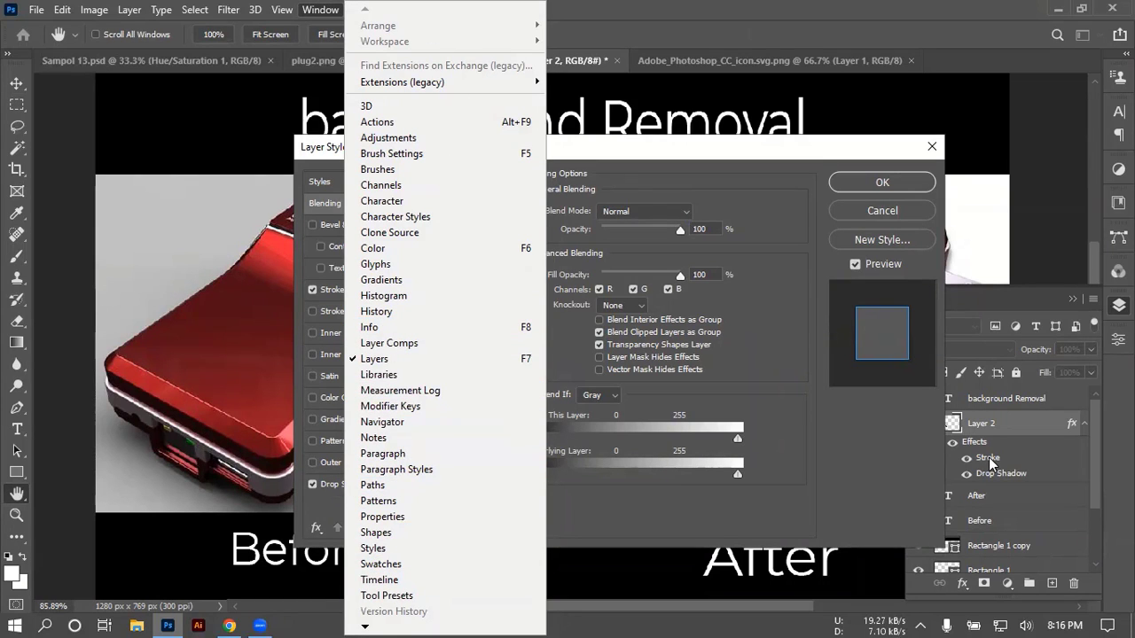
left_click(891, 210)
left_click(891, 210)
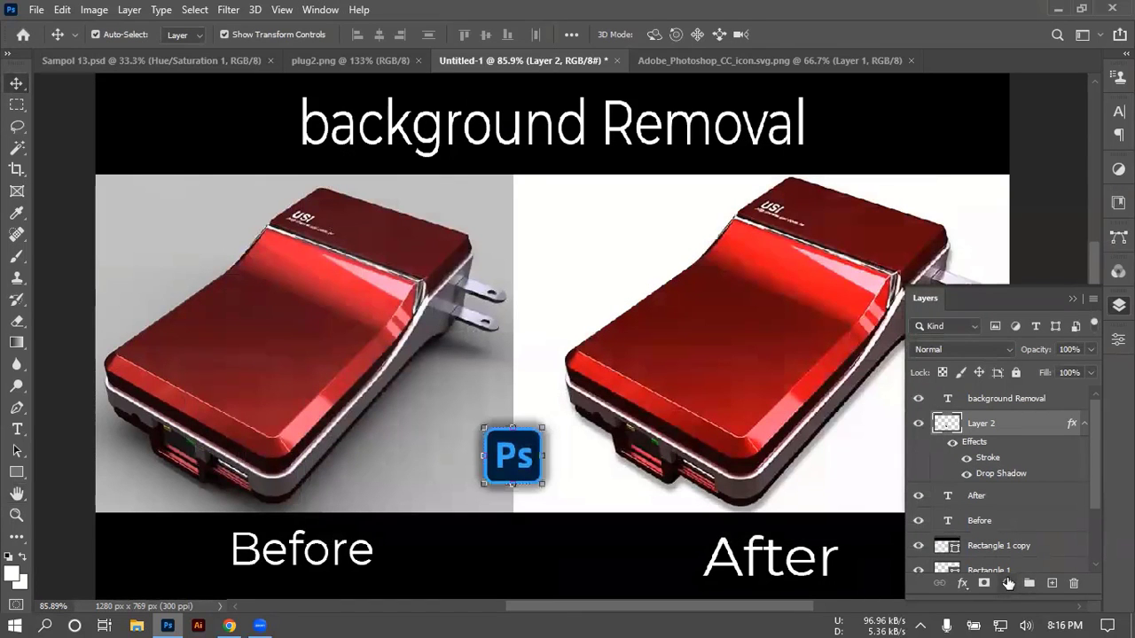
left_click(1008, 583)
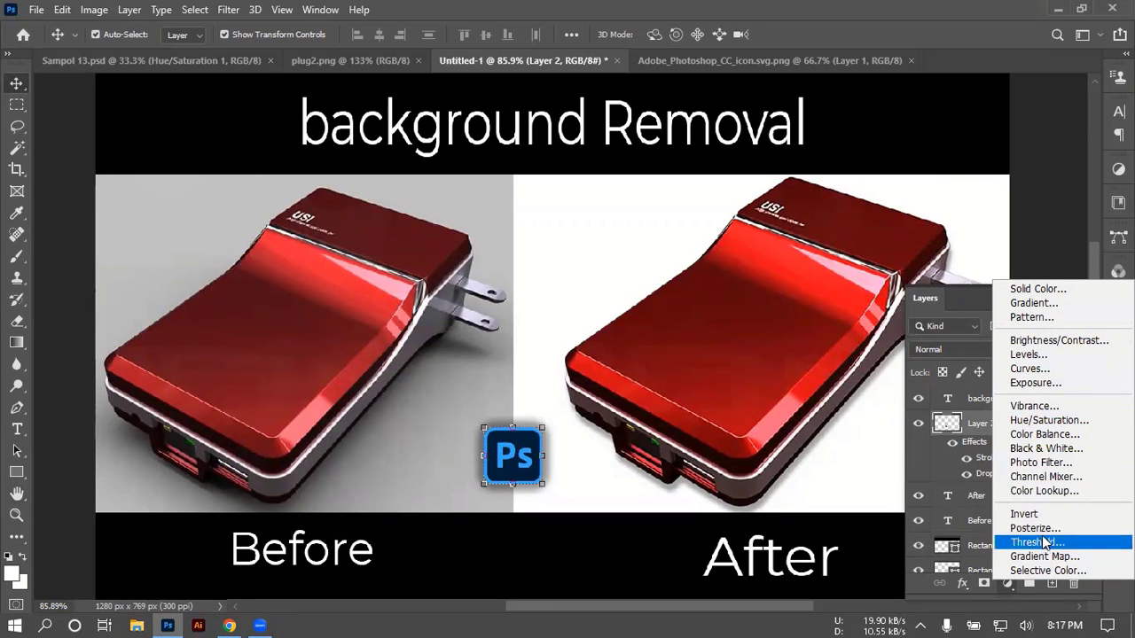
left_click(1053, 230)
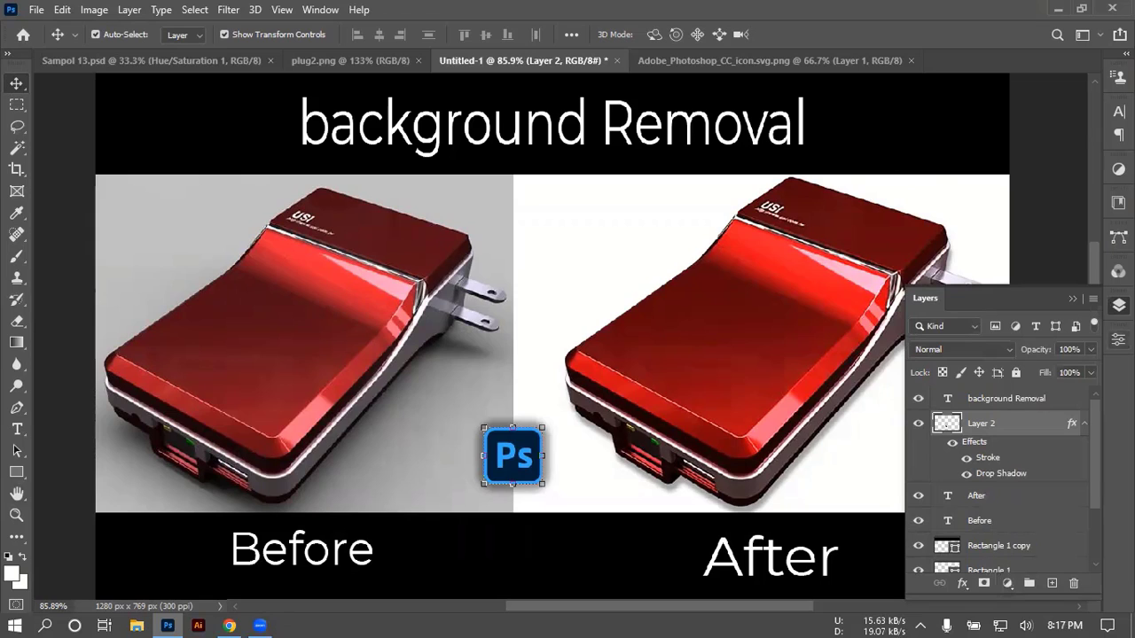
left_click(1046, 324)
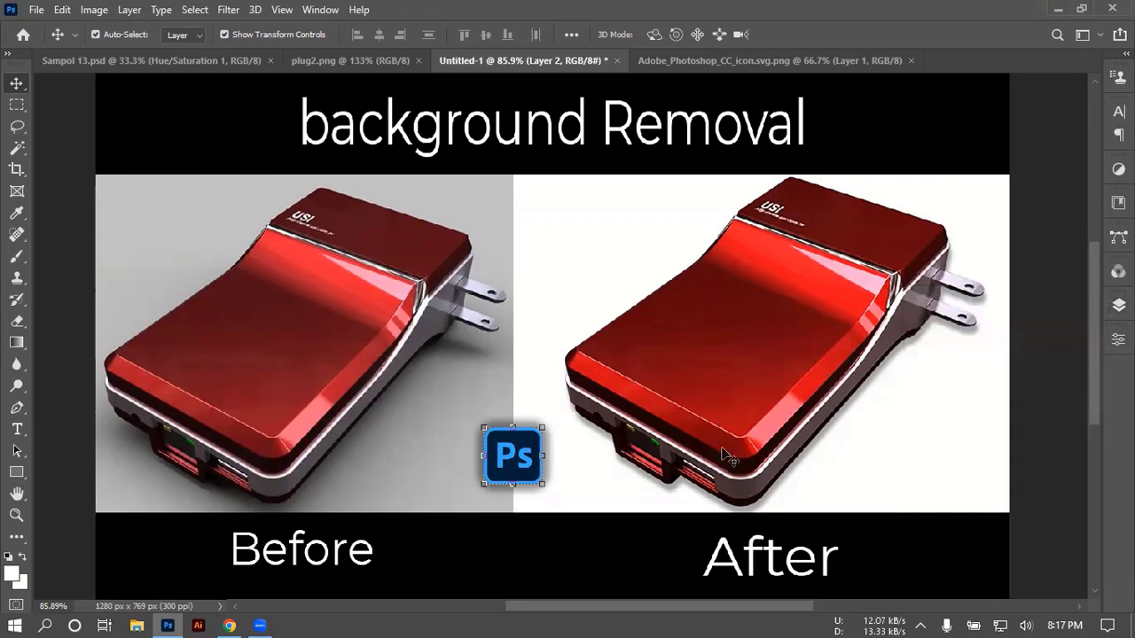